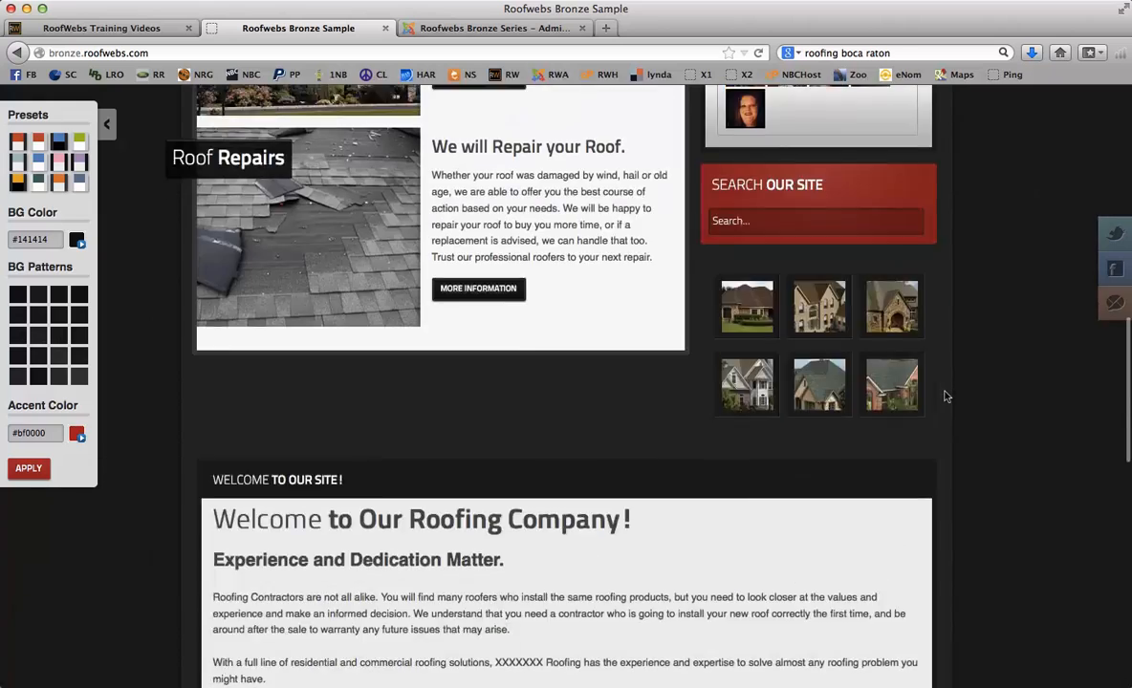
- Scroll the Roofwebs homepage to the top and leave the style-switcher panel hidden
scroll(944, 396, down, 3)
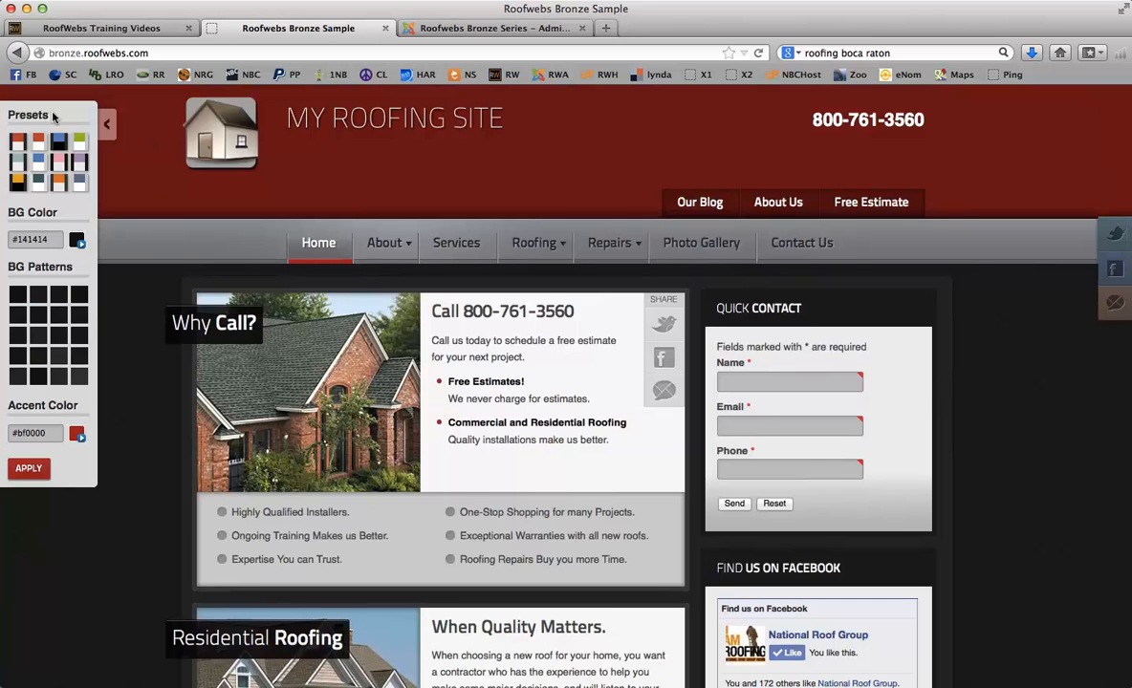
click(105, 125)
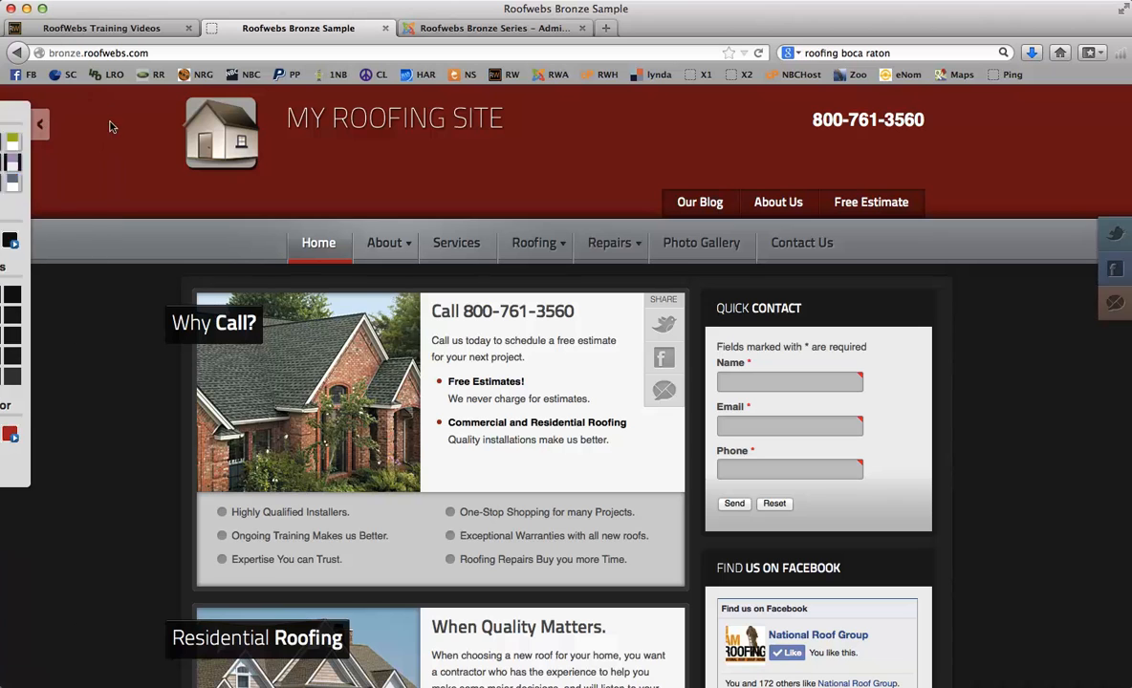
click(6, 123)
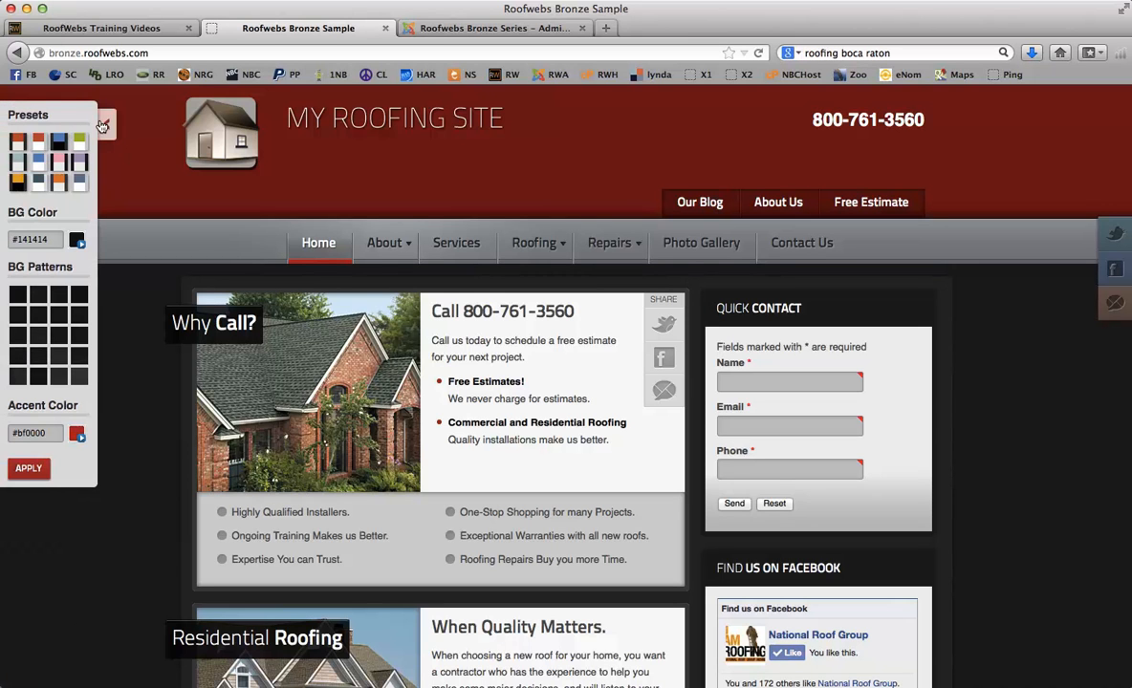
click(103, 125)
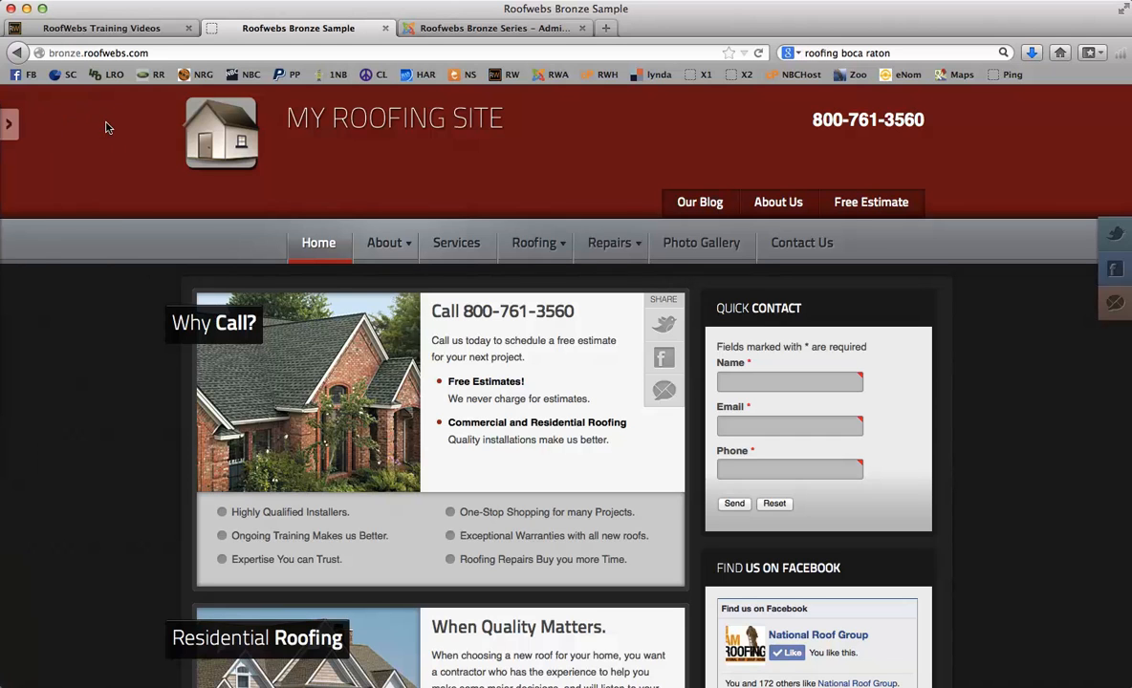
click(5, 125)
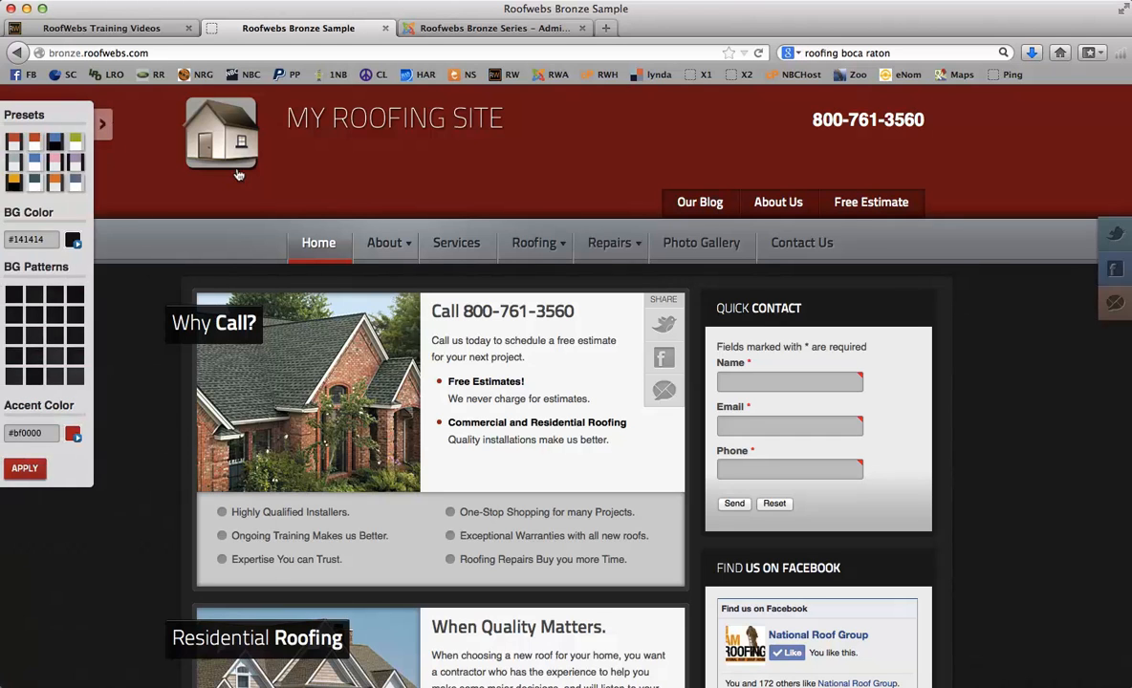
click(102, 125)
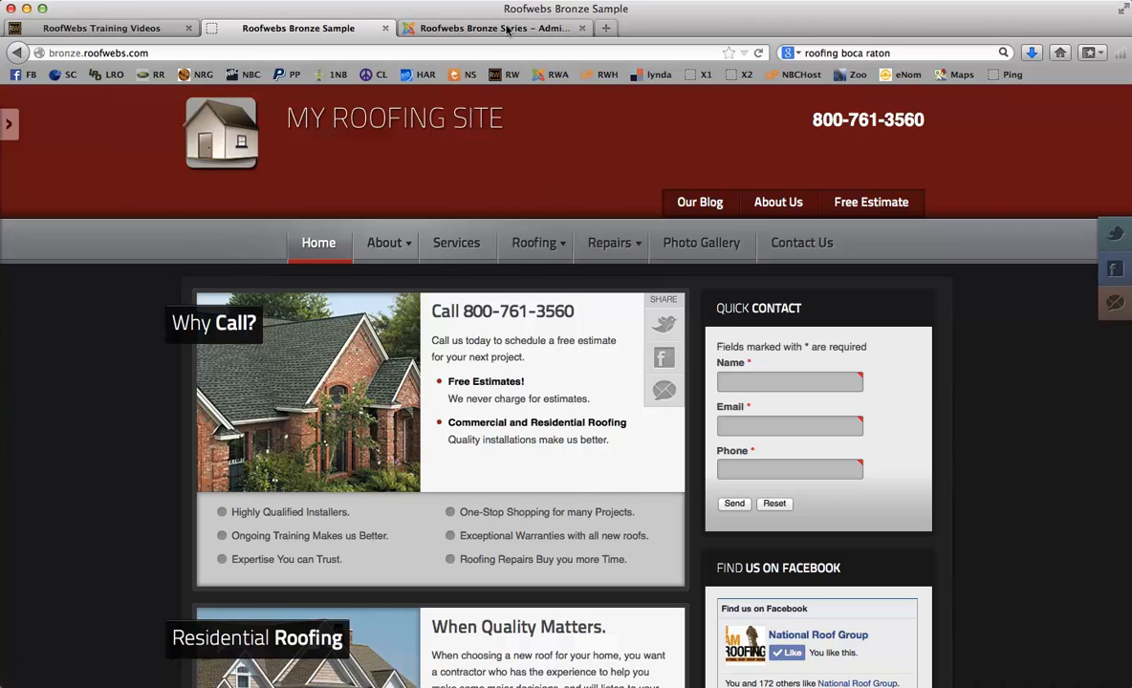
click(508, 30)
- Log in to the administration with the saved login and open Template Manager: Styles
click(656, 257)
click(695, 285)
click(715, 355)
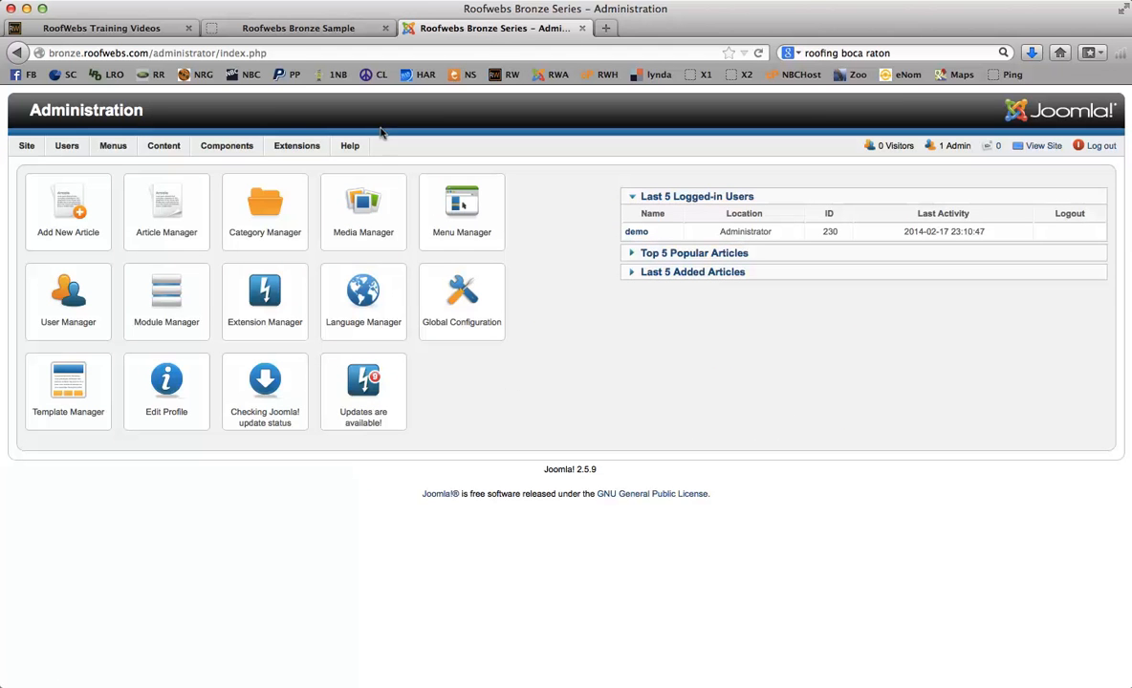
mouse_move(291, 146)
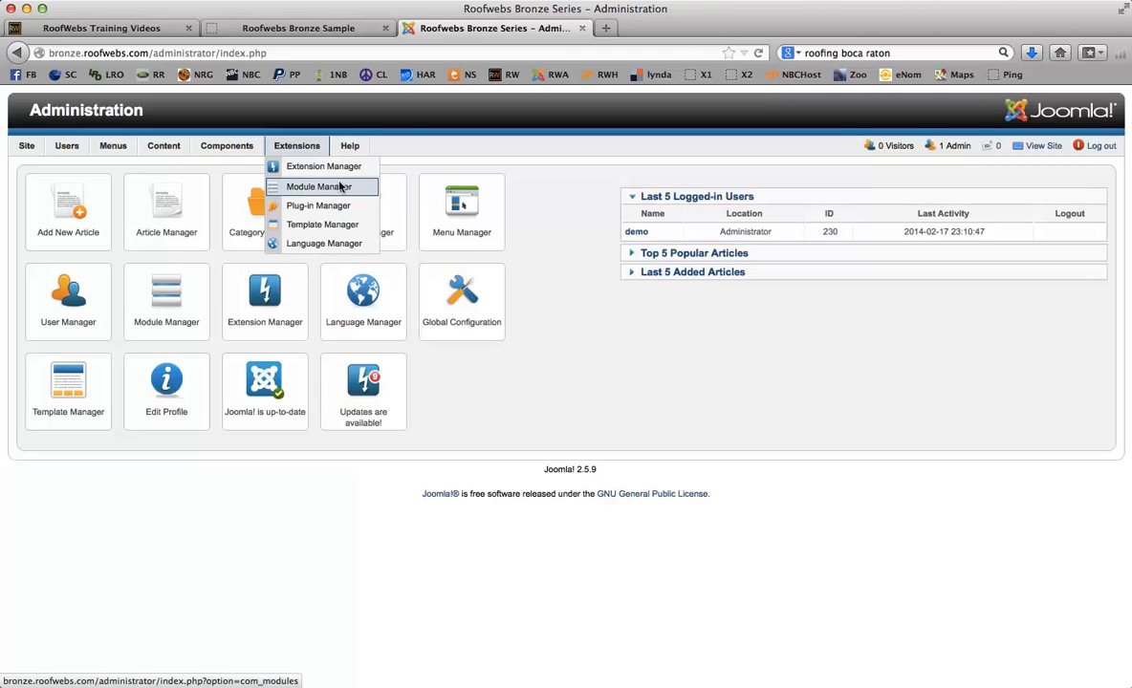
click(300, 227)
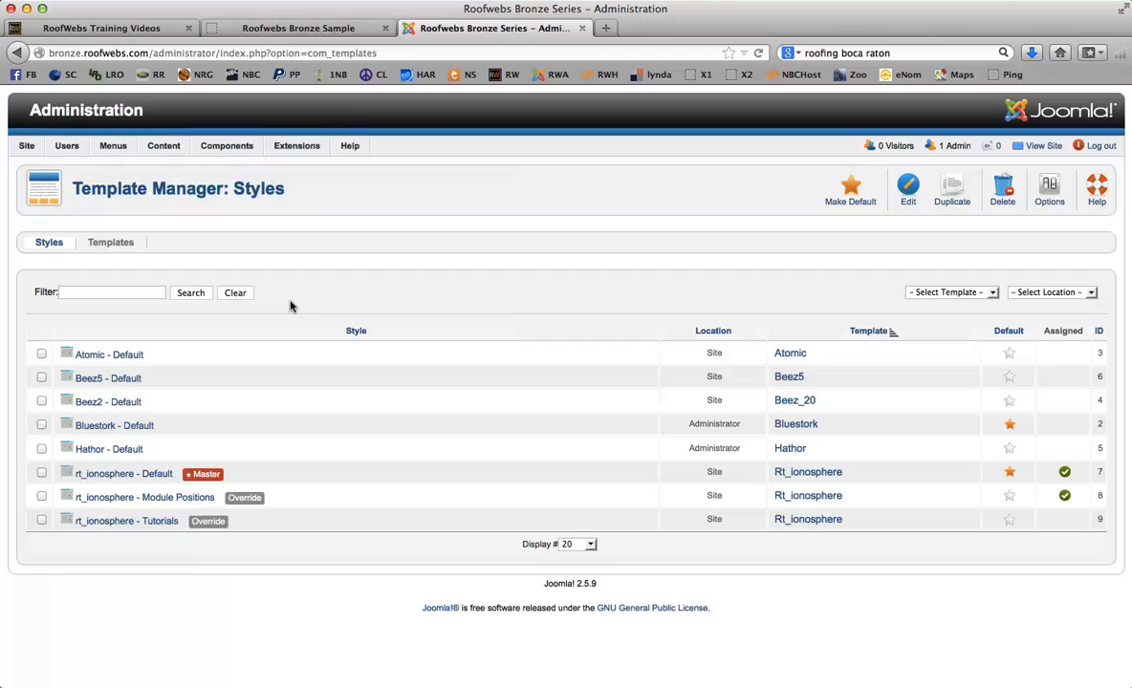
- Open the rt_ionosphere - Default style and clear the template cache
click(138, 472)
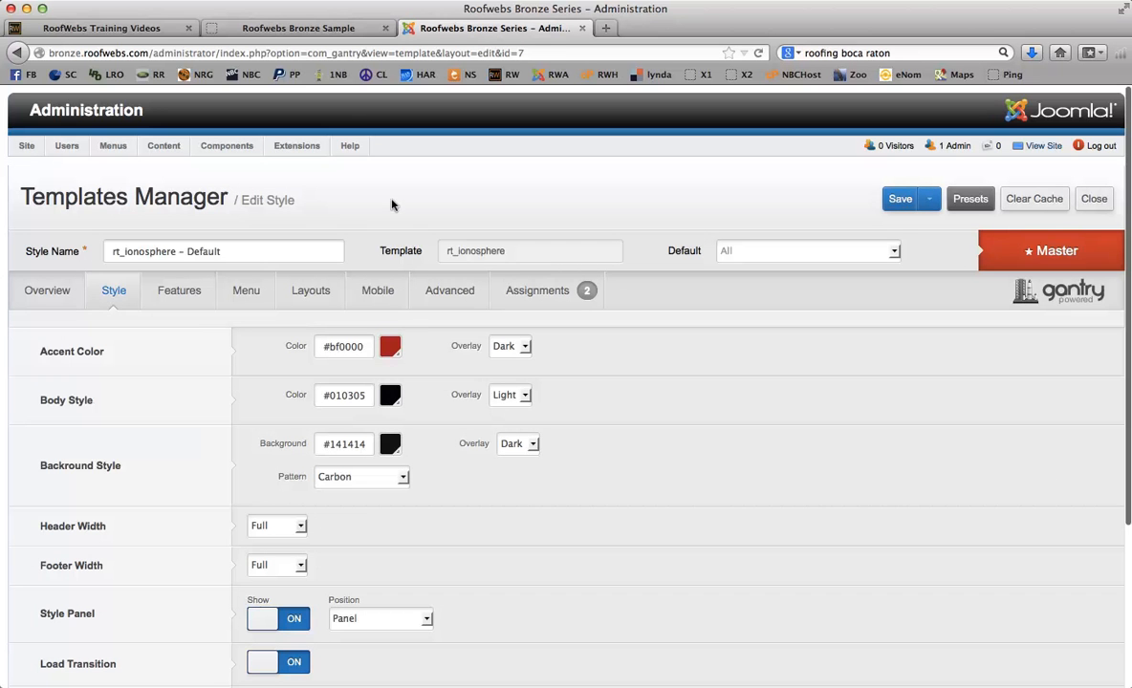
drag(224, 250, 111, 246)
click(344, 202)
click(1013, 198)
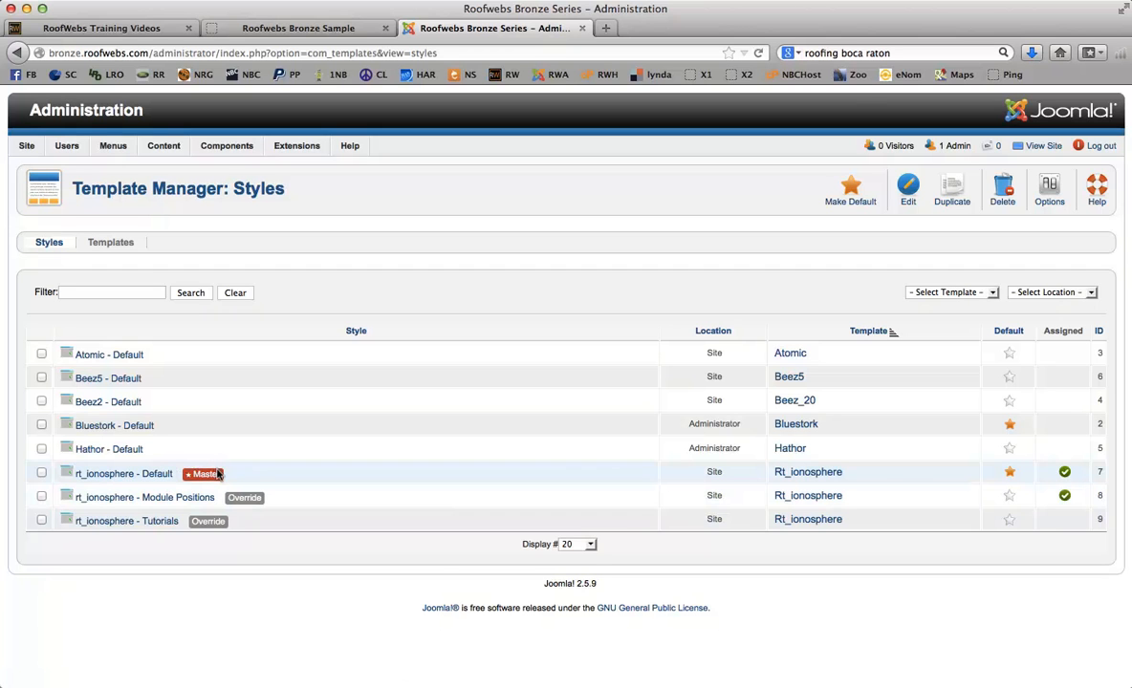
- Reopen rt_ionosphere - Default, view its Overview, then return to the Style settings
click(94, 472)
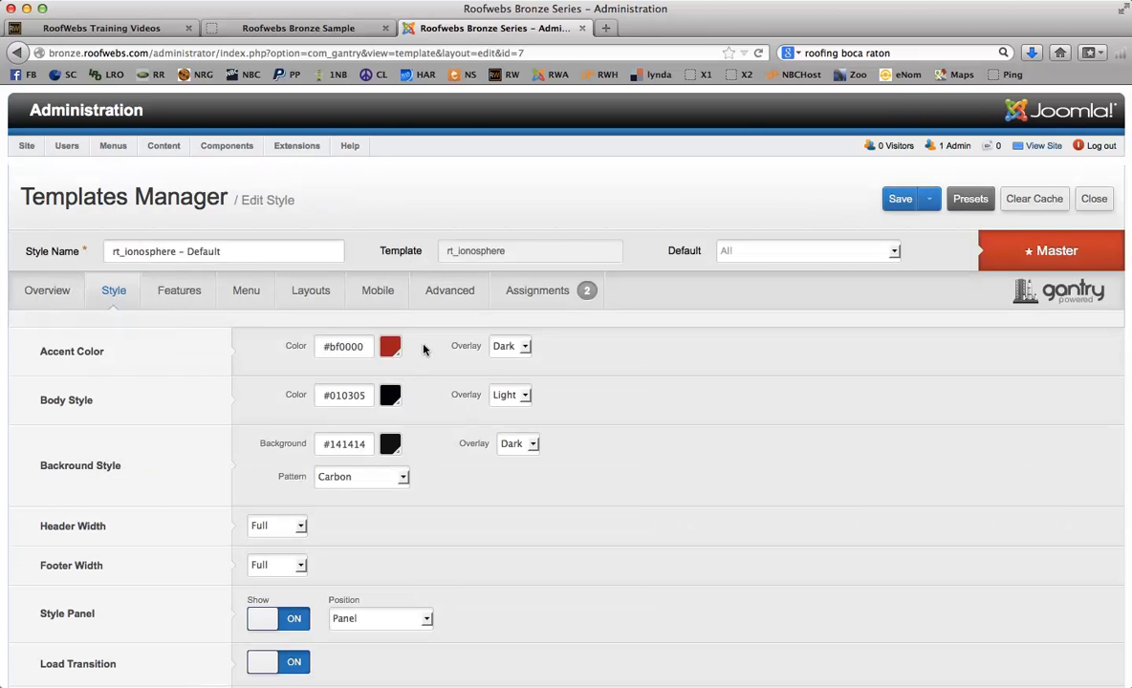
click(36, 295)
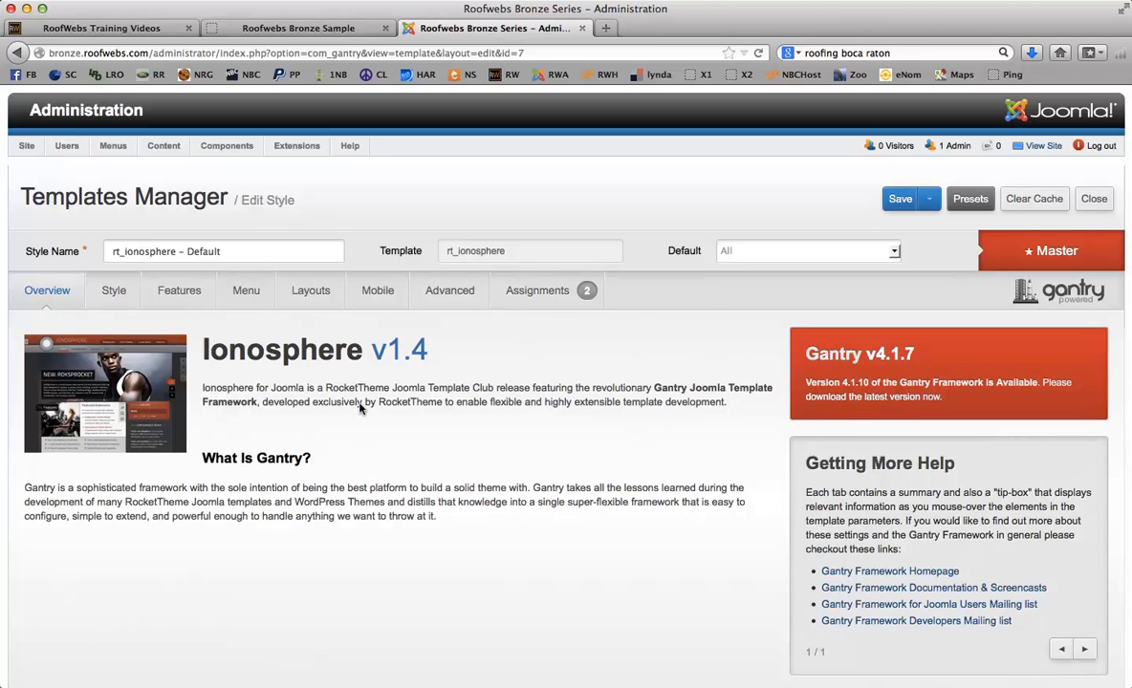
click(112, 290)
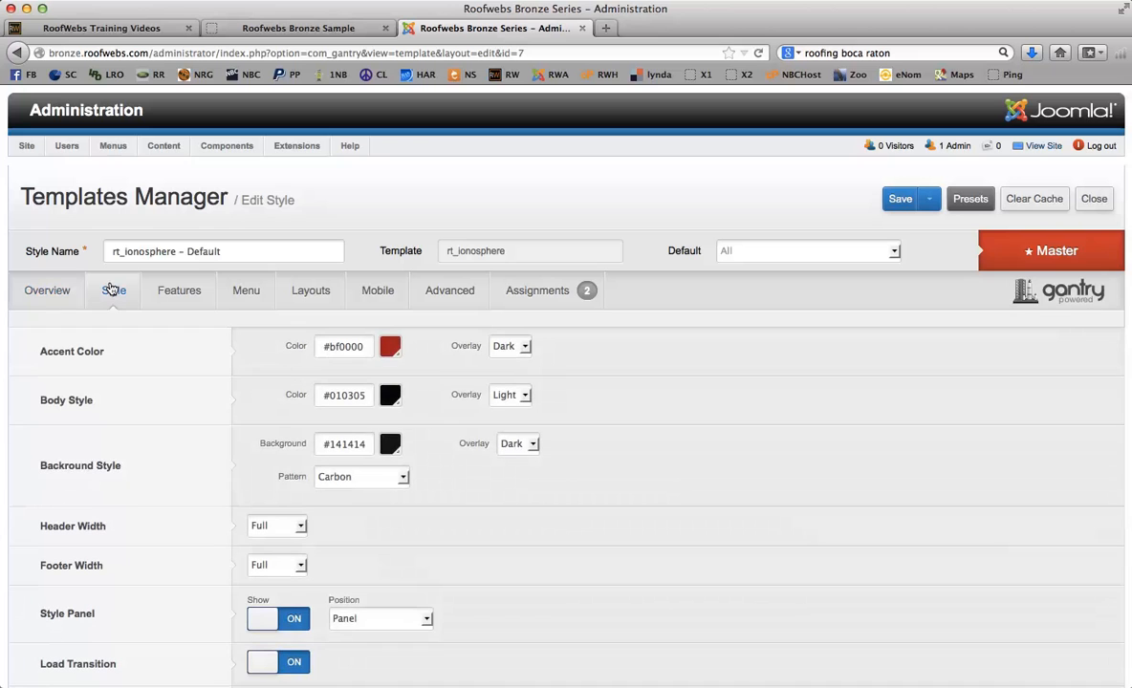
mouse_move(57, 327)
click(340, 29)
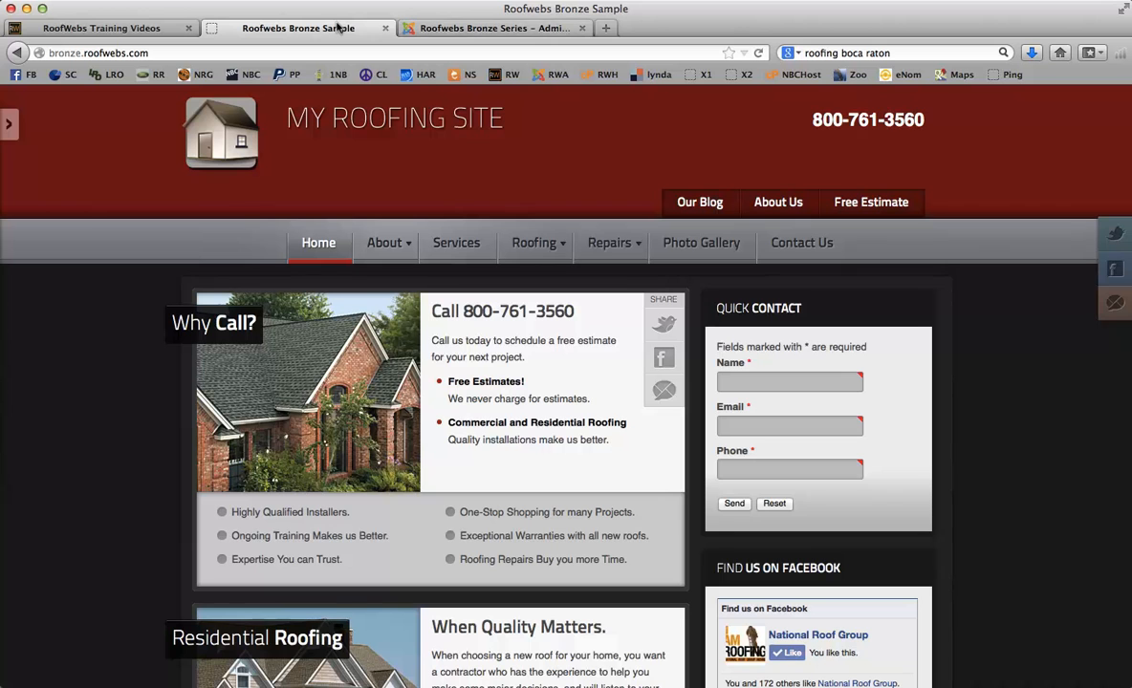
click(497, 28)
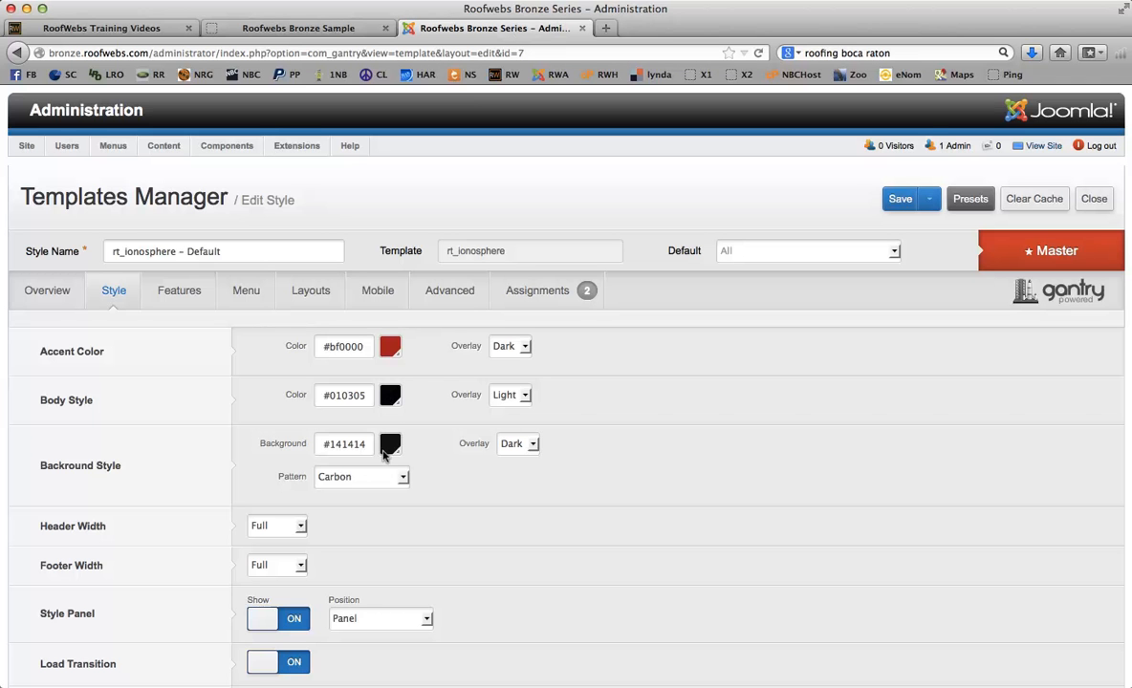
click(281, 23)
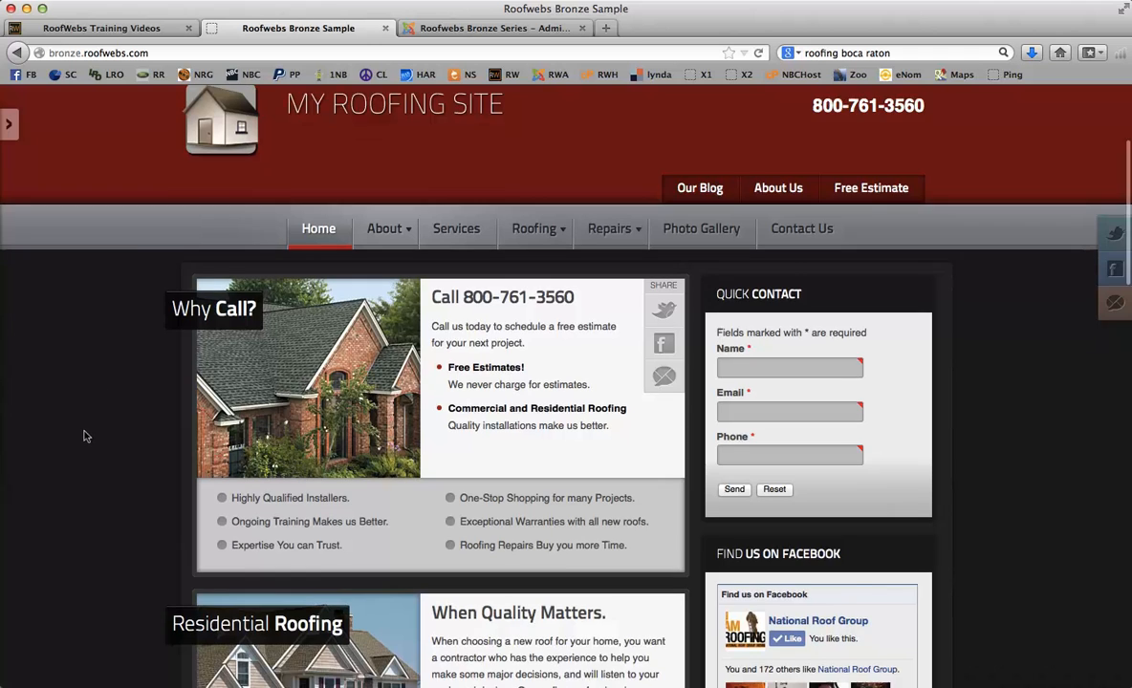
scroll(84, 436, down, 3)
scroll(84, 436, up, 4)
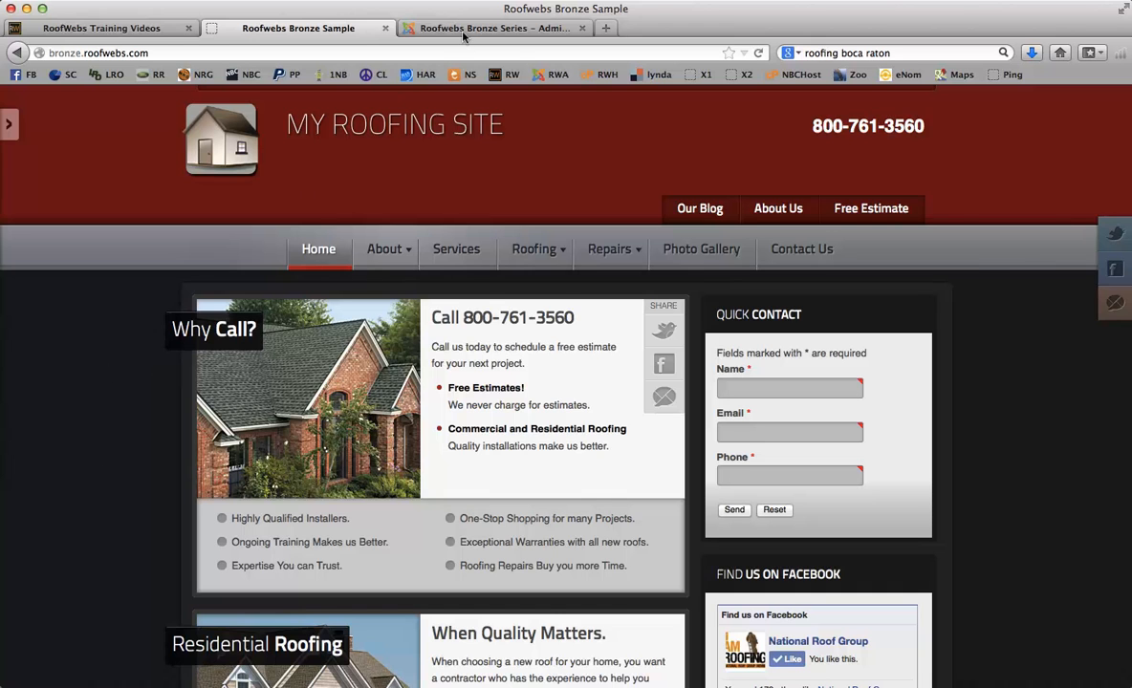
click(432, 29)
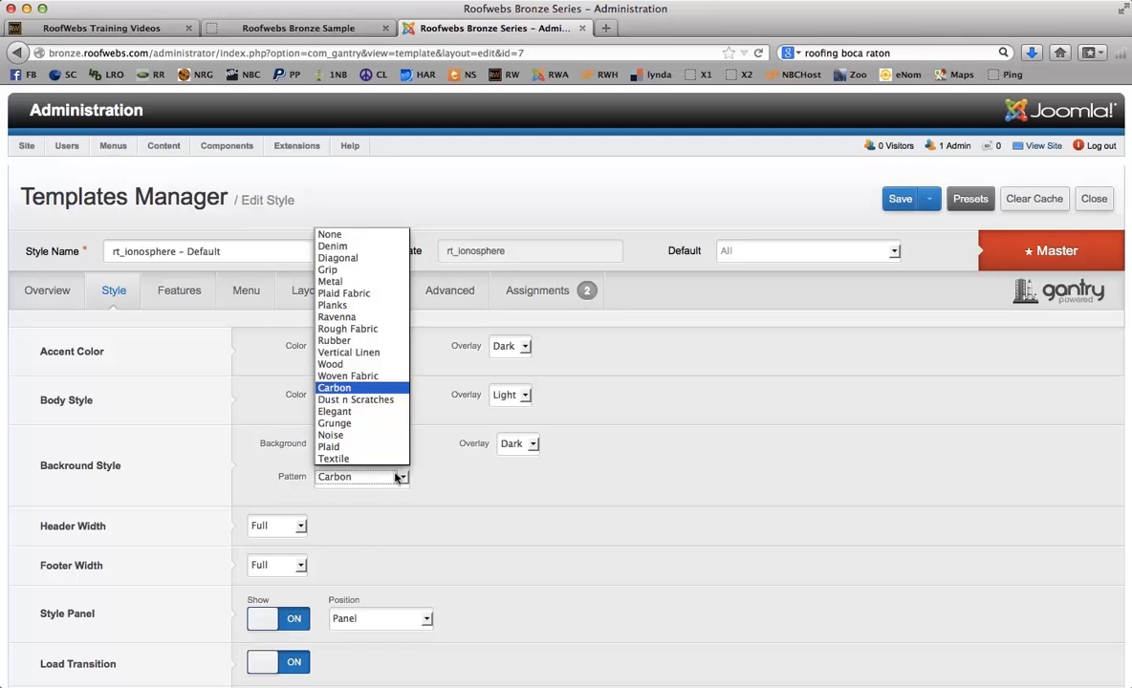
- Close the background pattern list and select the red #bf0000 accent colour value in its picker
click(516, 524)
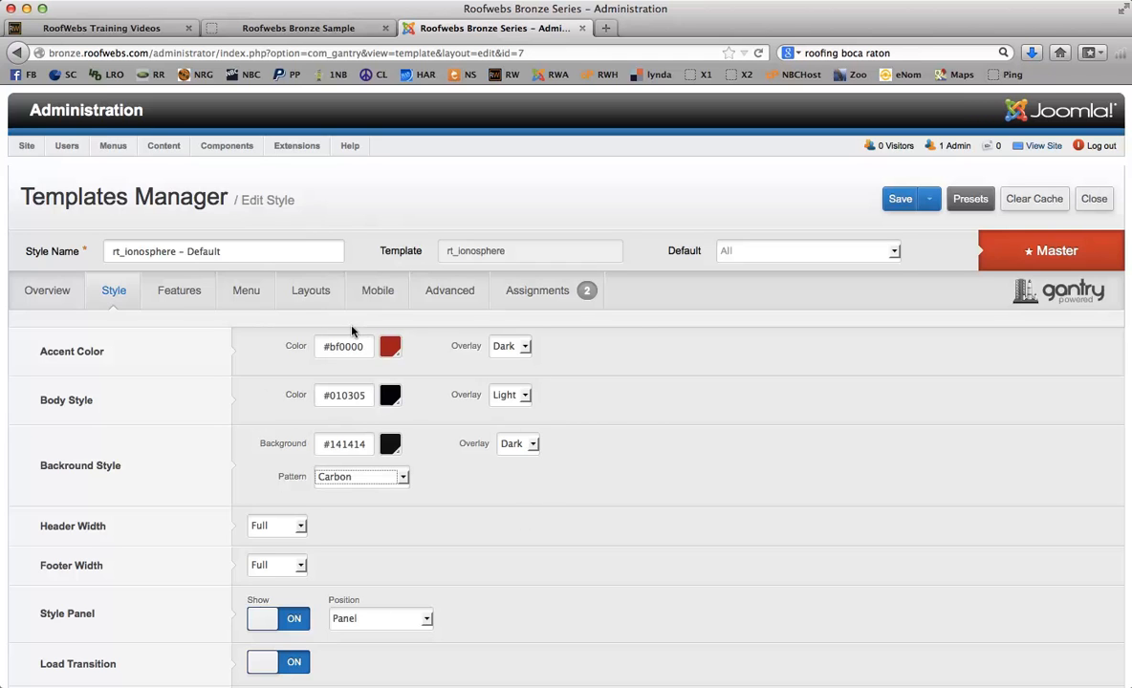
click(326, 345)
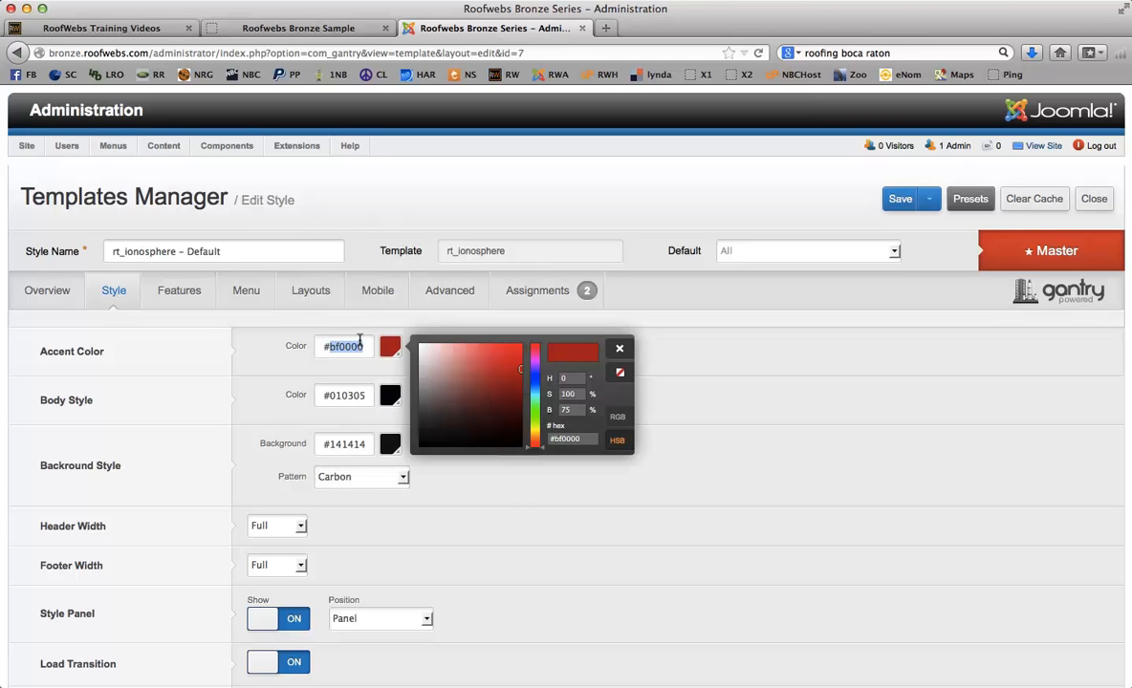
click(360, 341)
click(361, 386)
click(326, 391)
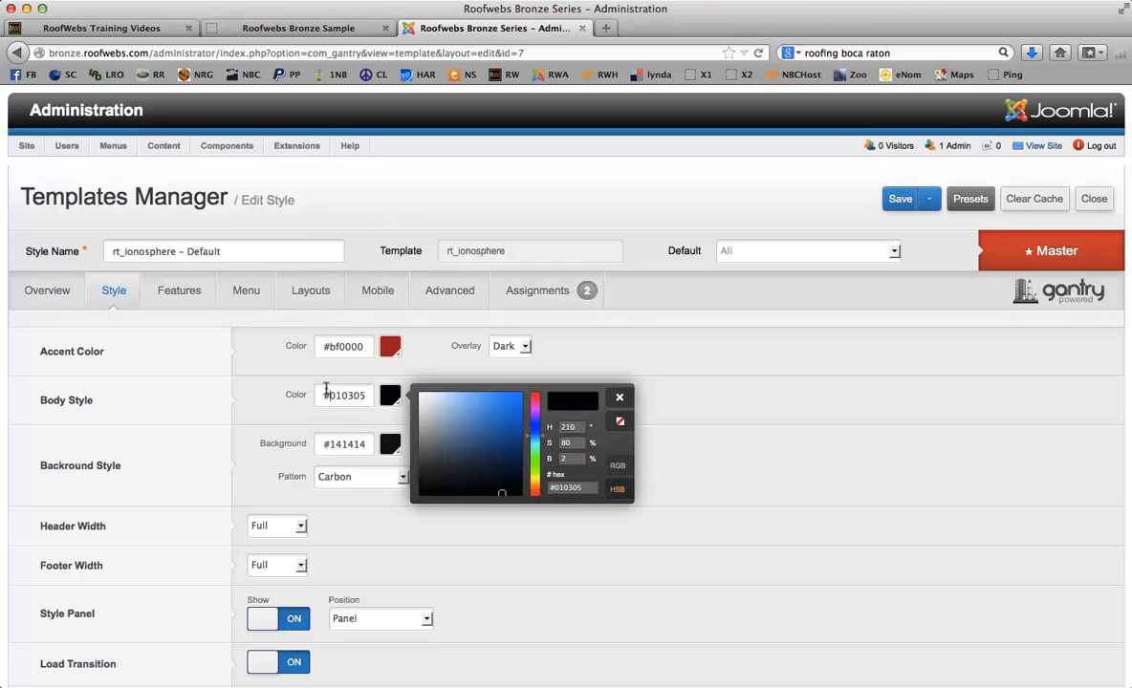
click(360, 437)
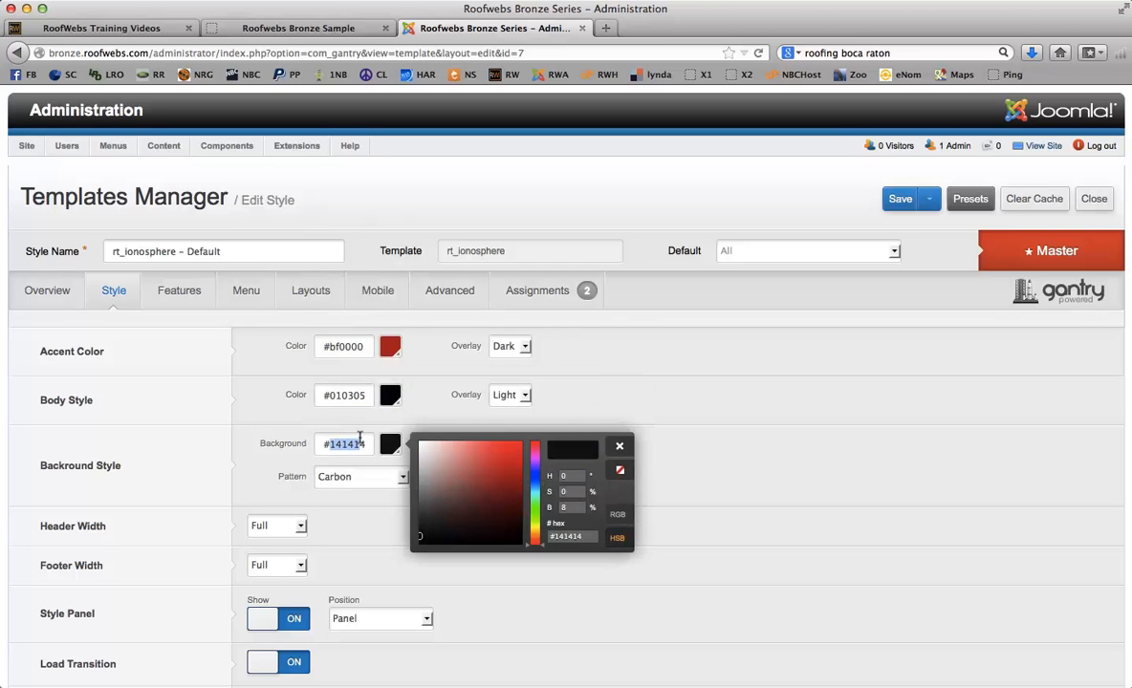
click(359, 437)
drag(361, 342, 321, 341)
click(336, 346)
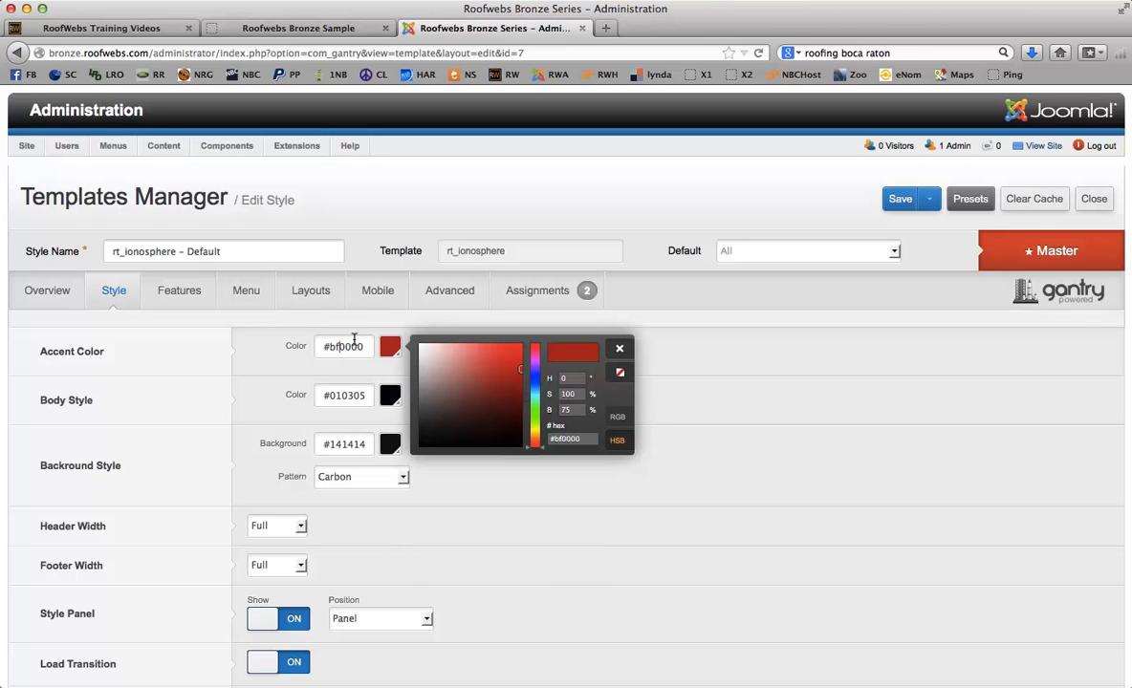
drag(356, 342, 325, 341)
- Adjust the accent colour to deep blue #1d16a8 in the picker and save the style
click(348, 345)
drag(512, 369, 445, 375)
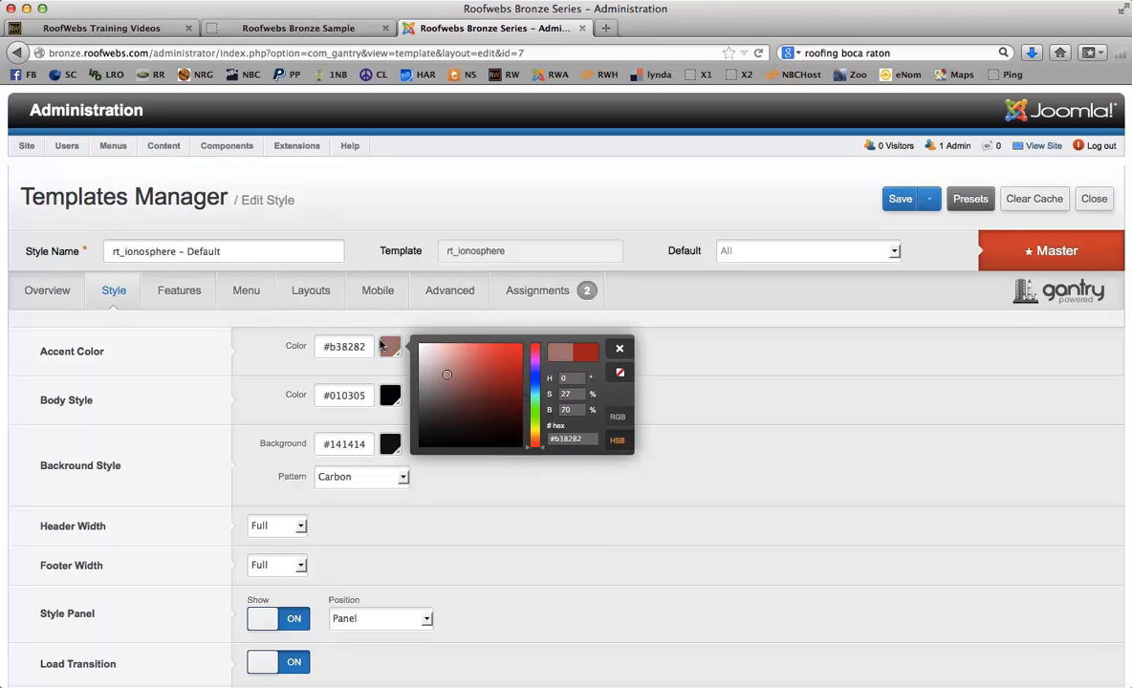
mouse_move(446, 374)
mouse_down()
mouse_move(475, 436)
mouse_move(484, 425)
mouse_up()
mouse_move(540, 448)
mouse_down()
mouse_move(541, 380)
mouse_move(497, 365)
mouse_move(513, 364)
mouse_move(507, 381)
mouse_move(468, 393)
mouse_move(459, 383)
mouse_move(500, 392)
mouse_move(508, 379)
mouse_up()
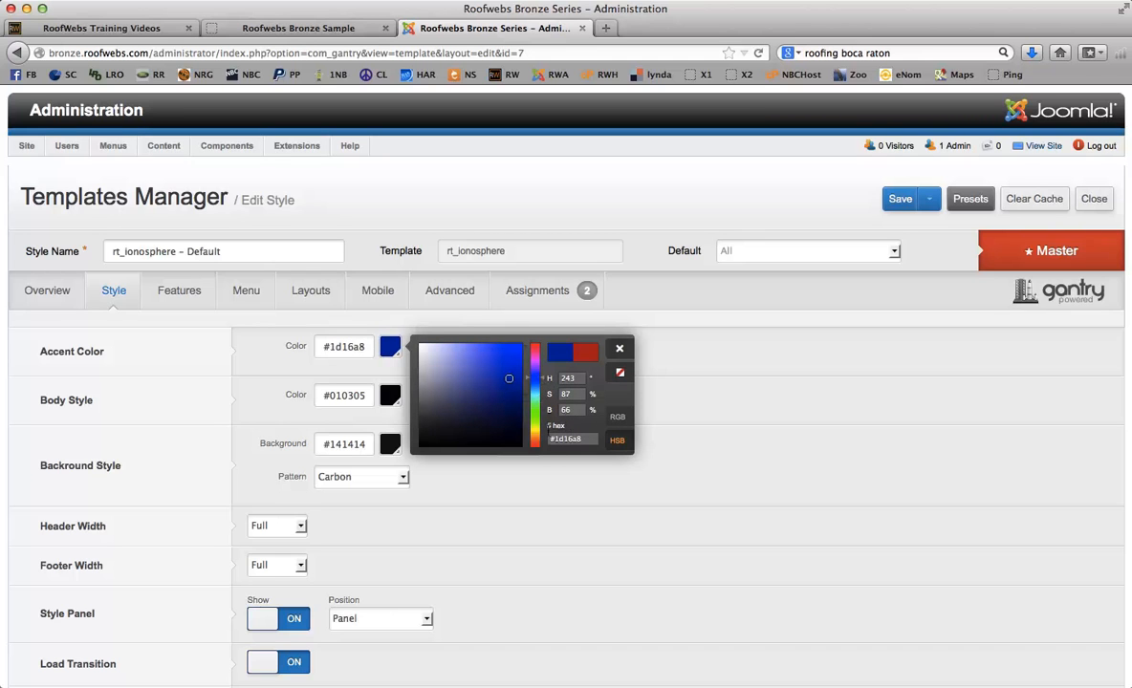
drag(571, 437, 552, 438)
drag(366, 341, 330, 339)
click(616, 346)
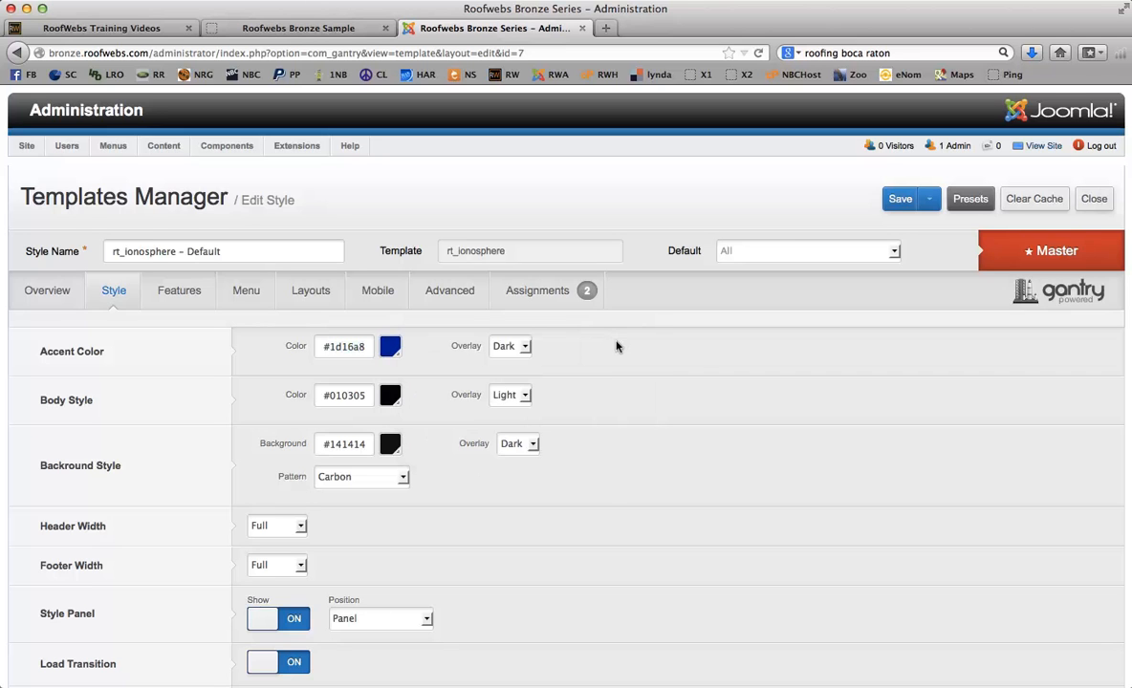
click(886, 198)
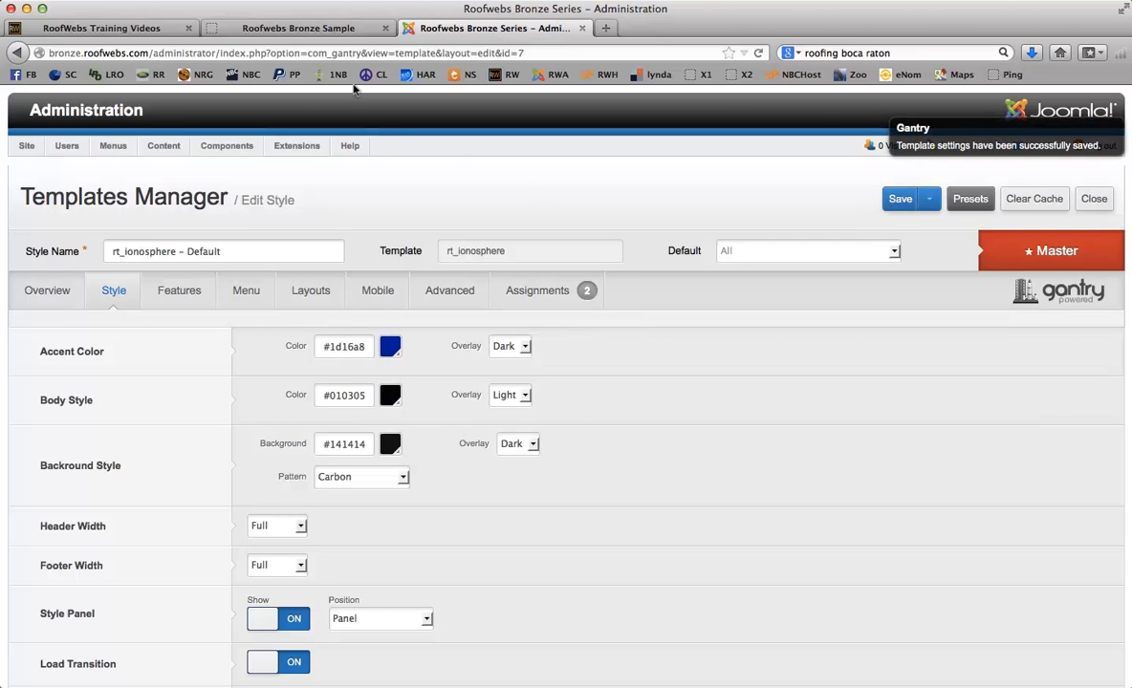
- Reload the Roofwebs Bronze Sample page, dismissing the copy alert, to check the blue #1d16a8 header
click(327, 31)
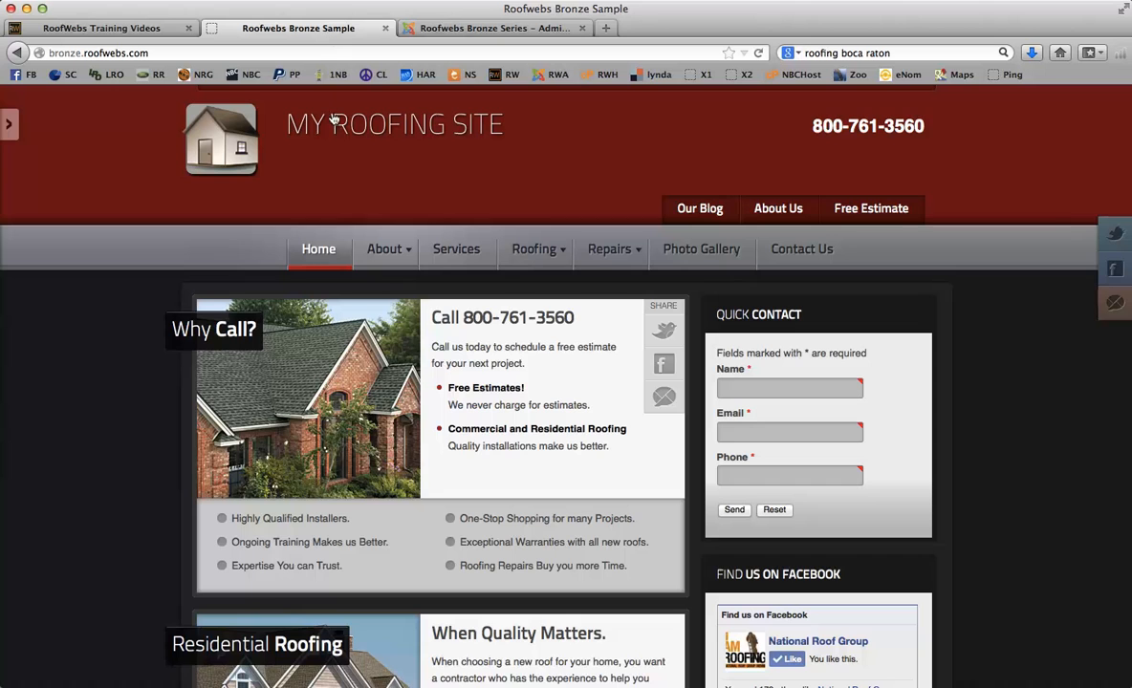
right_click(477, 125)
click(768, 345)
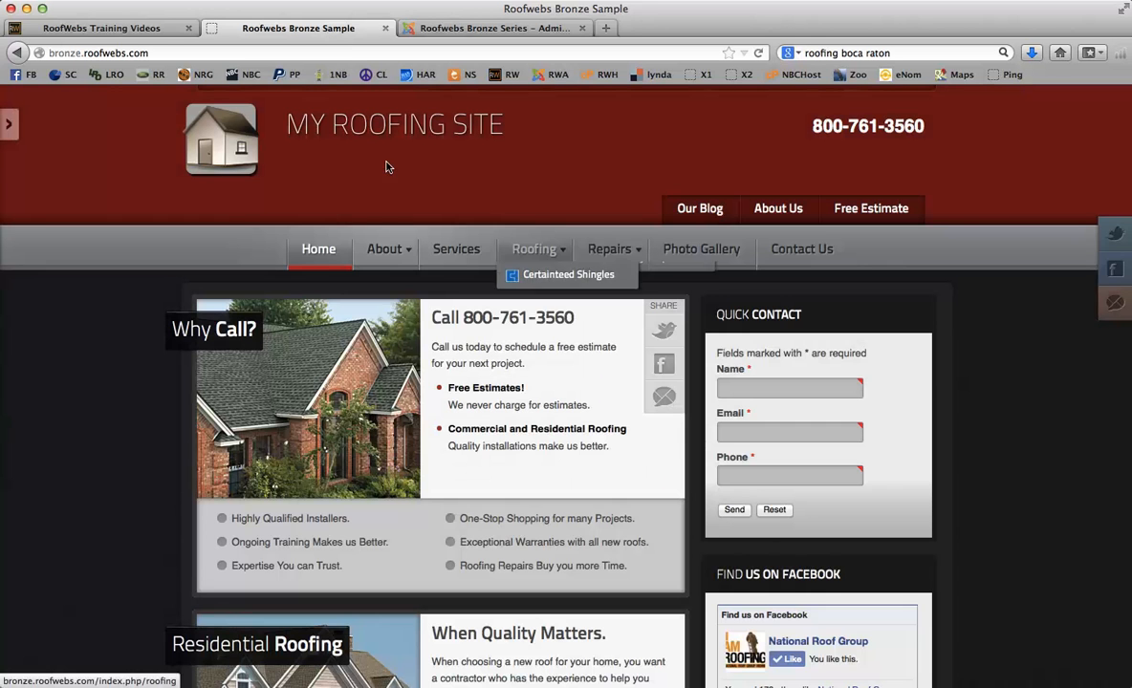
click(304, 112)
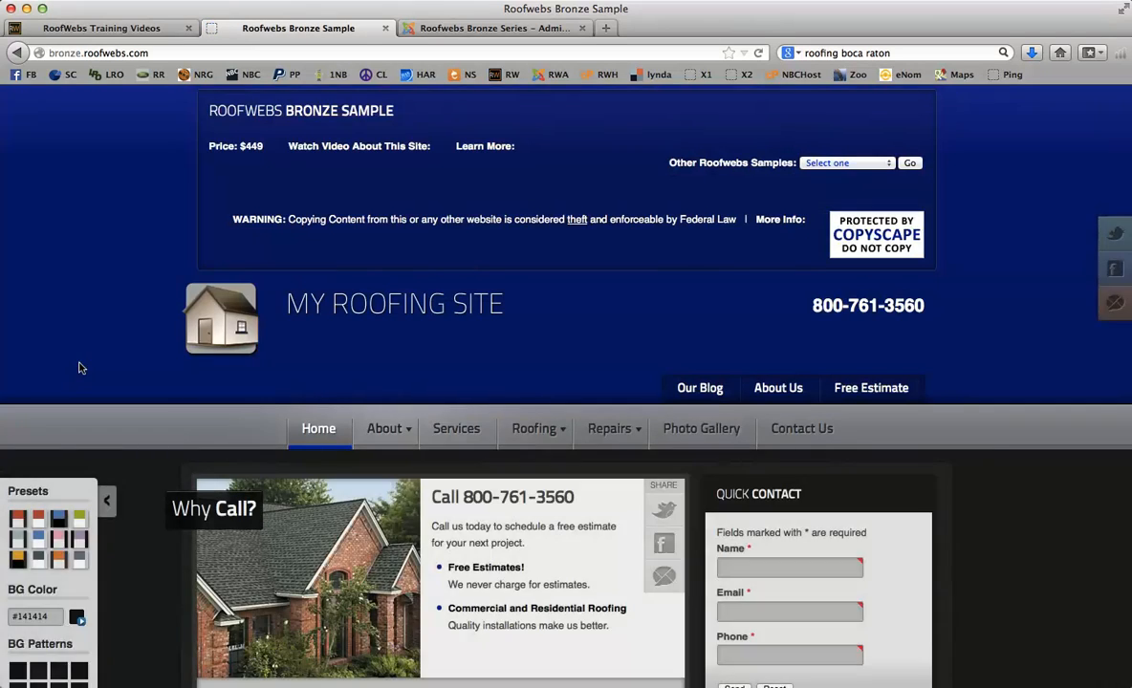
scroll(75, 369, down, 5)
scroll(75, 369, up, 1)
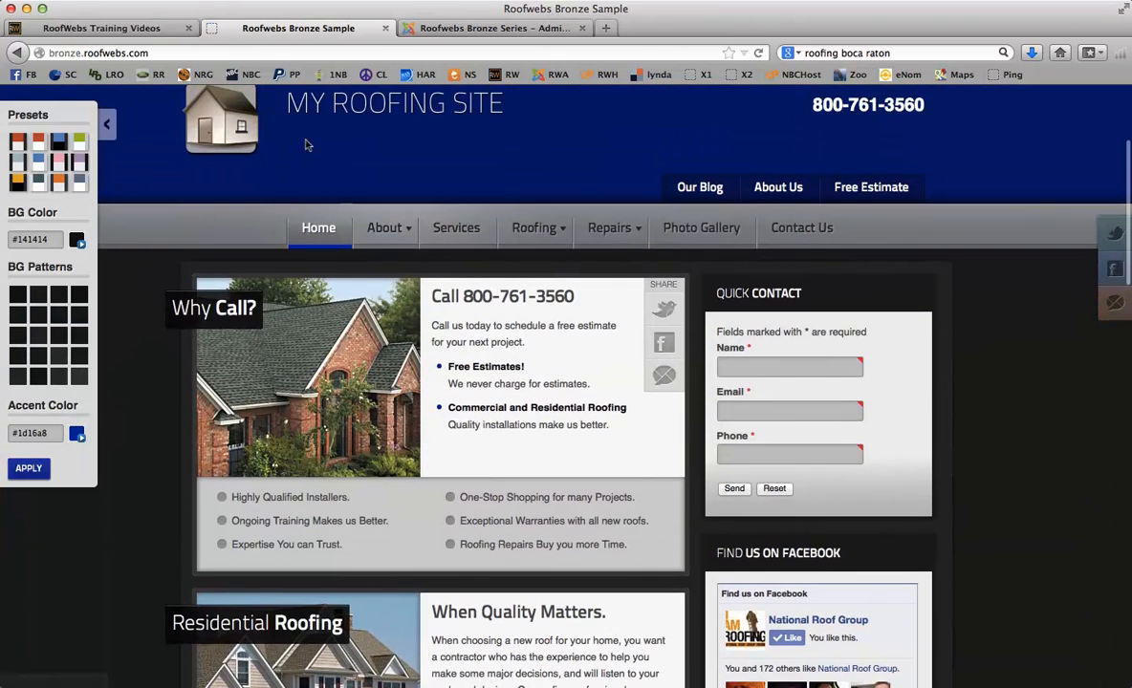
click(488, 27)
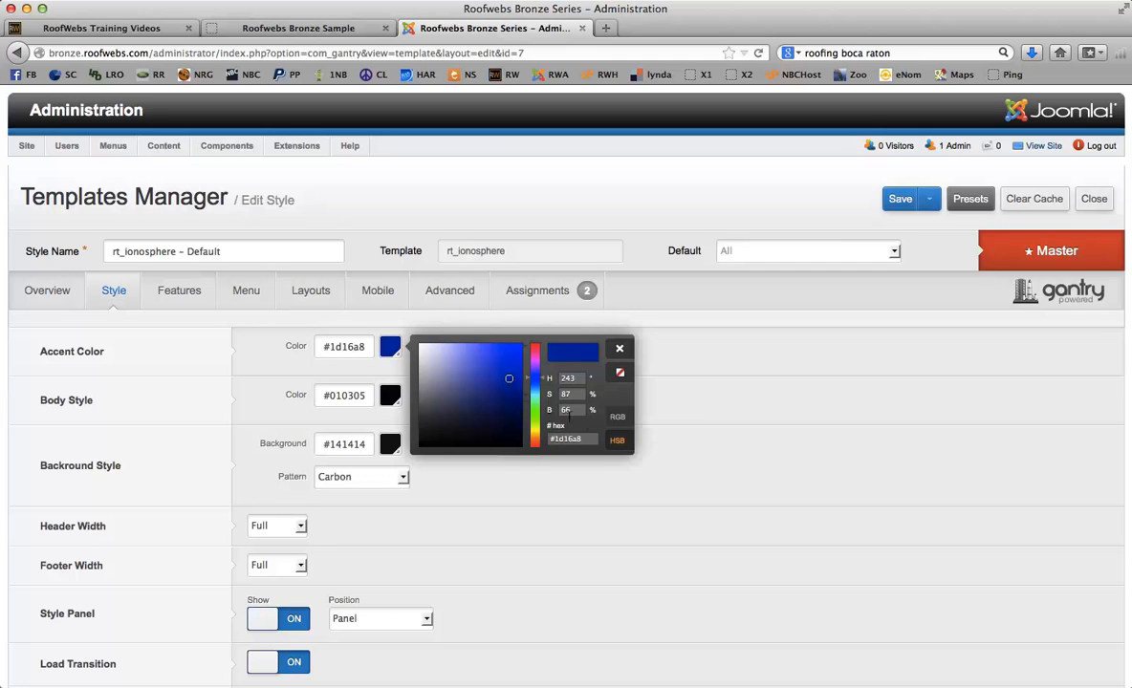
- Replace the accent colour hex with bf0000, close the picker, and view the sample site
drag(586, 437, 549, 438)
text(bf0000)
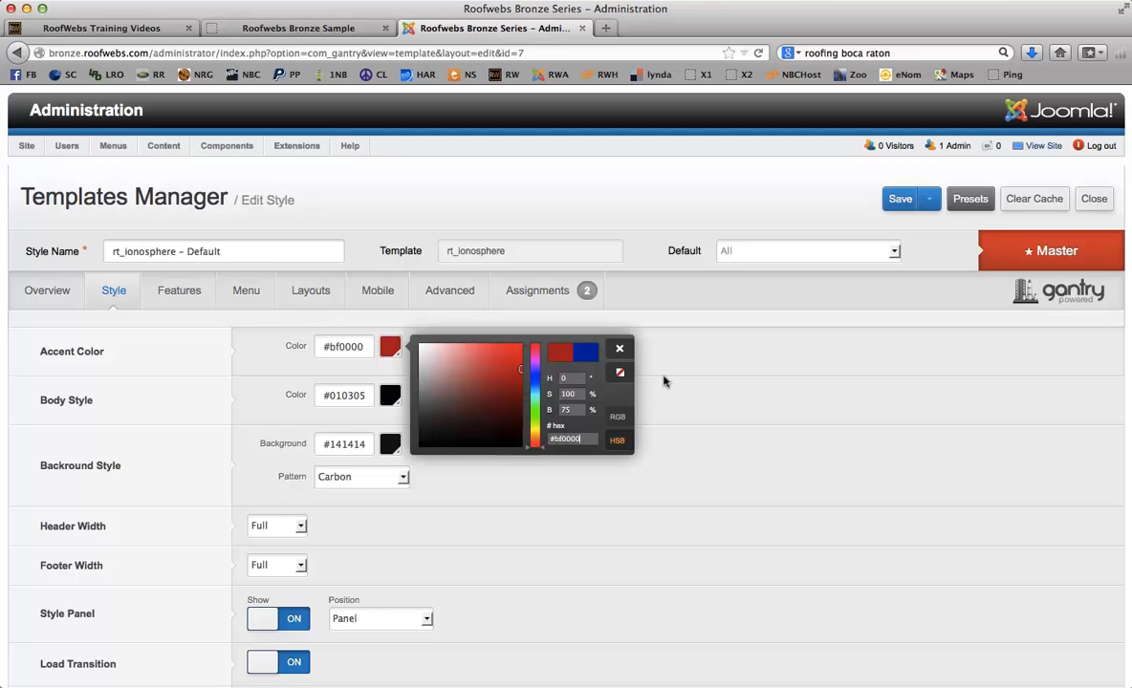
click(619, 345)
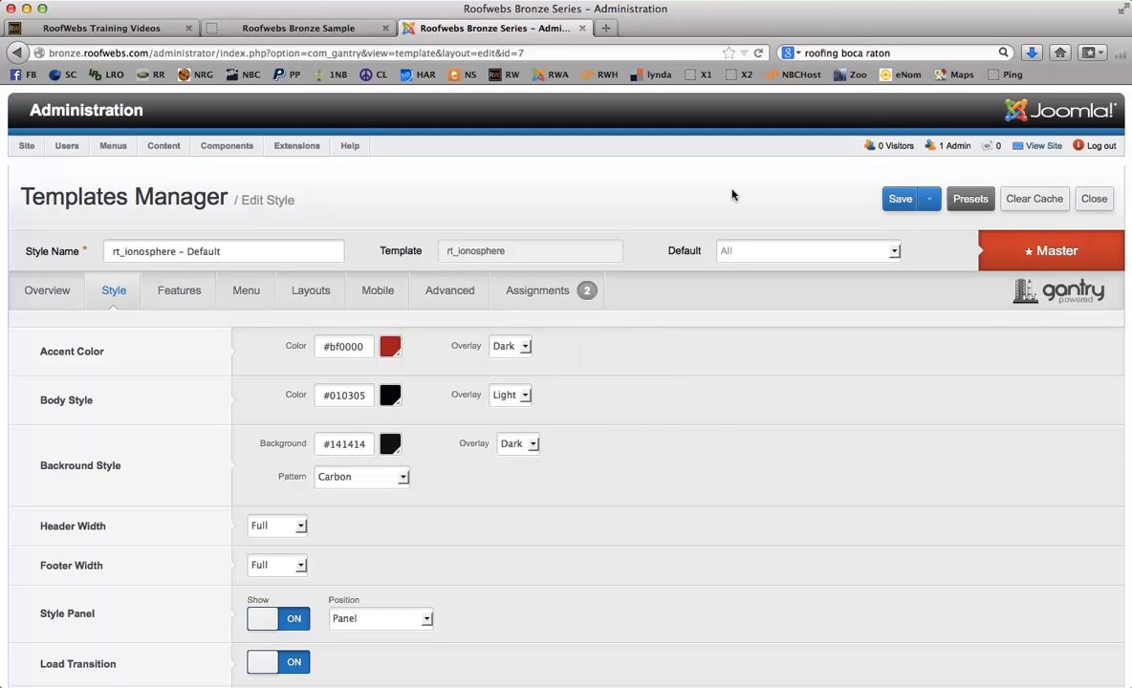
click(299, 28)
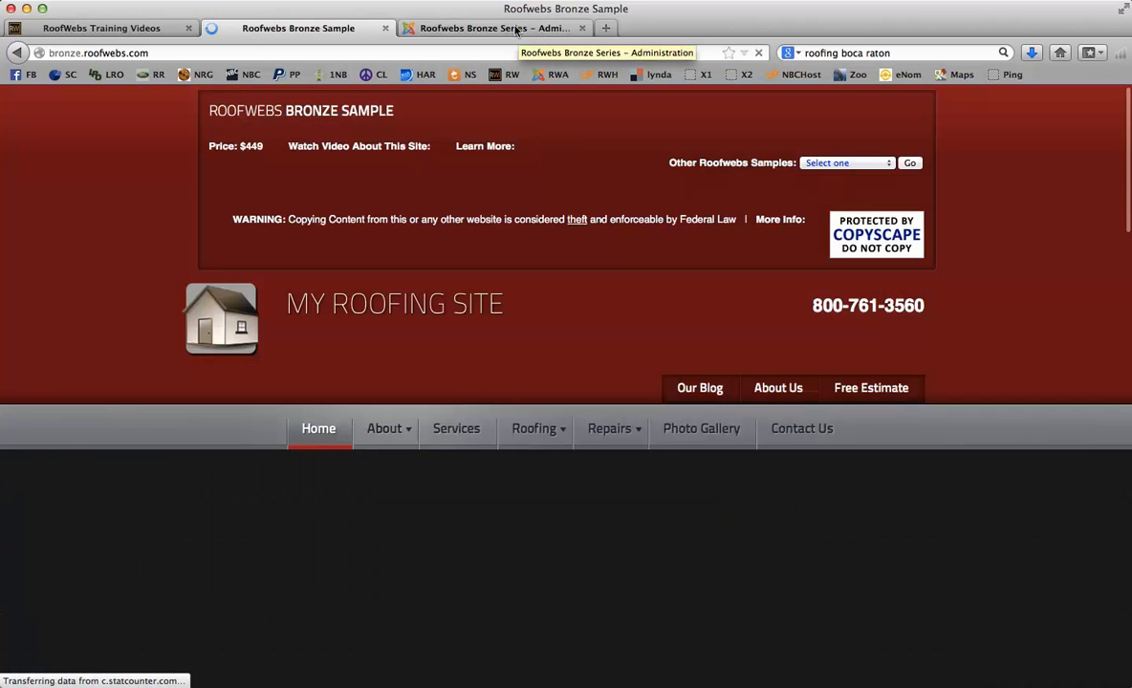
- Scroll the Style settings reading the label tooltips, then show the Features settings
click(516, 29)
scroll(615, 395, down, 5)
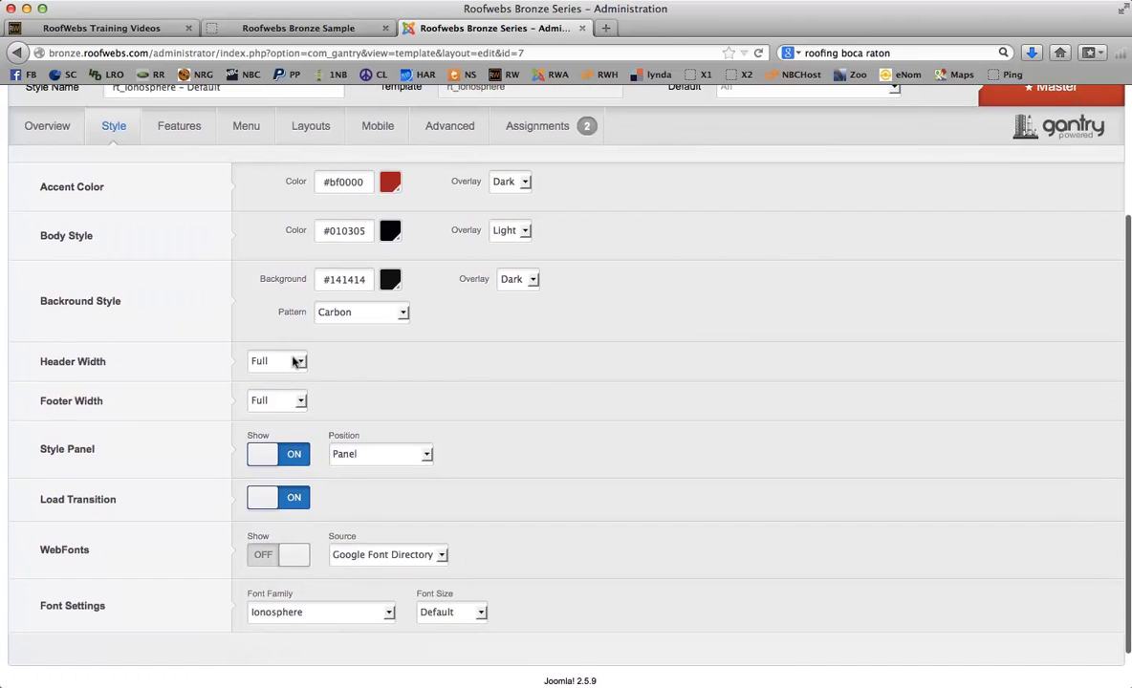
mouse_move(139, 373)
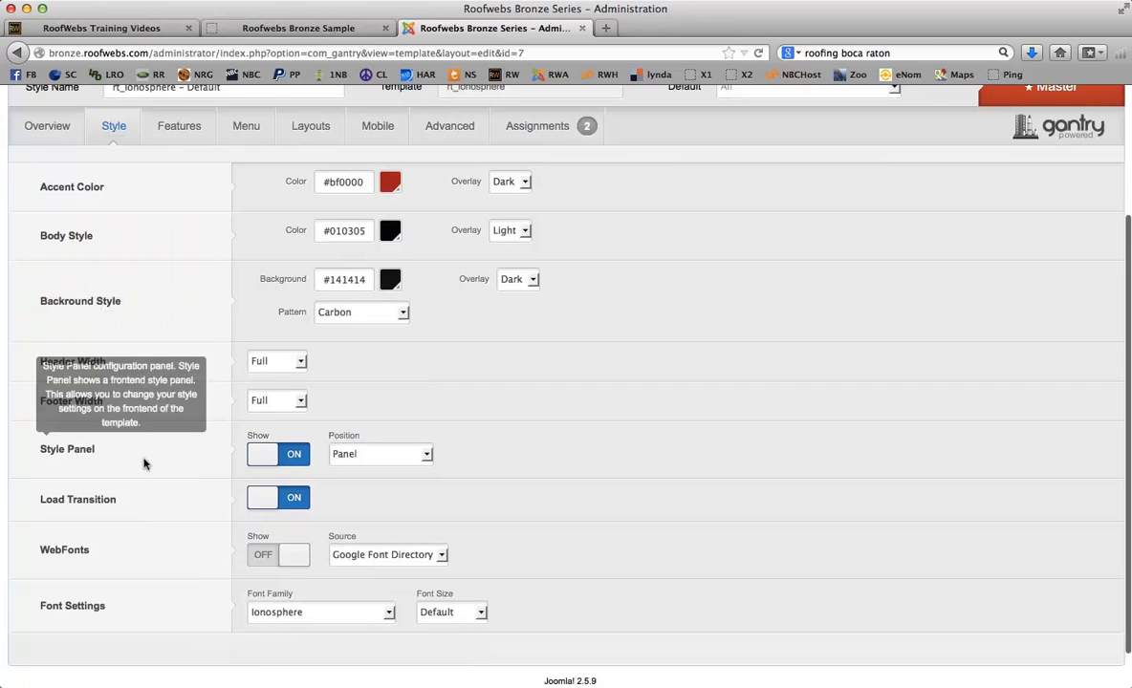
mouse_move(105, 578)
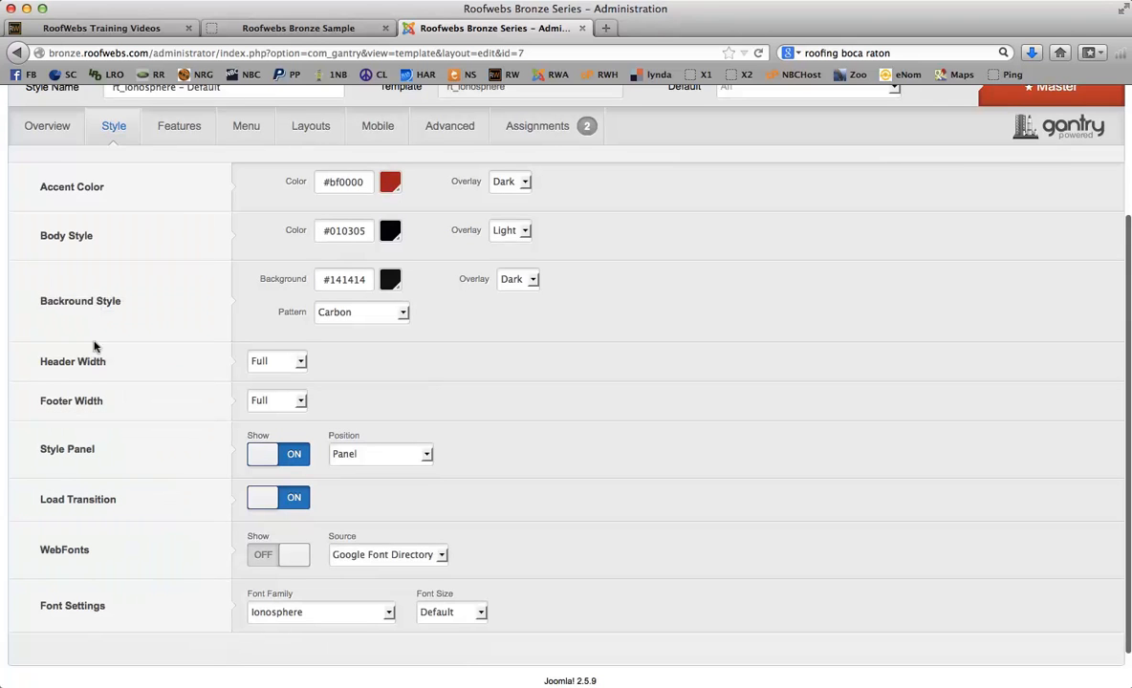
mouse_move(91, 177)
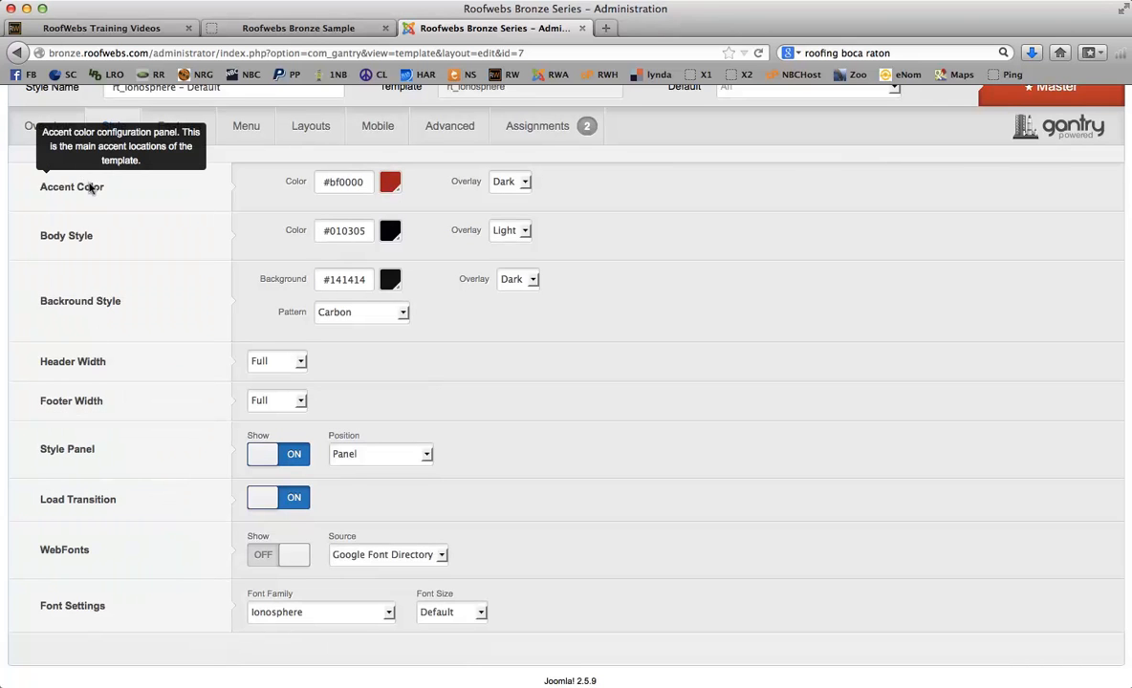
click(168, 128)
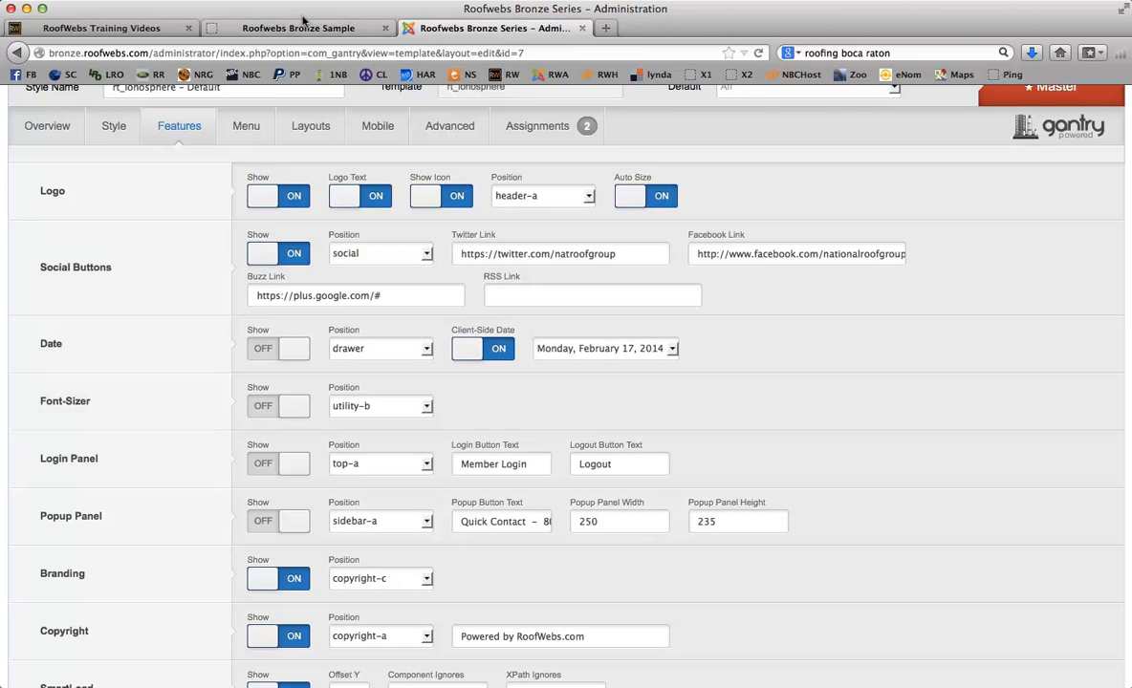
- Glance at the sample site's front page, then return to the Features settings
click(302, 21)
scroll(1056, 271, down, 5)
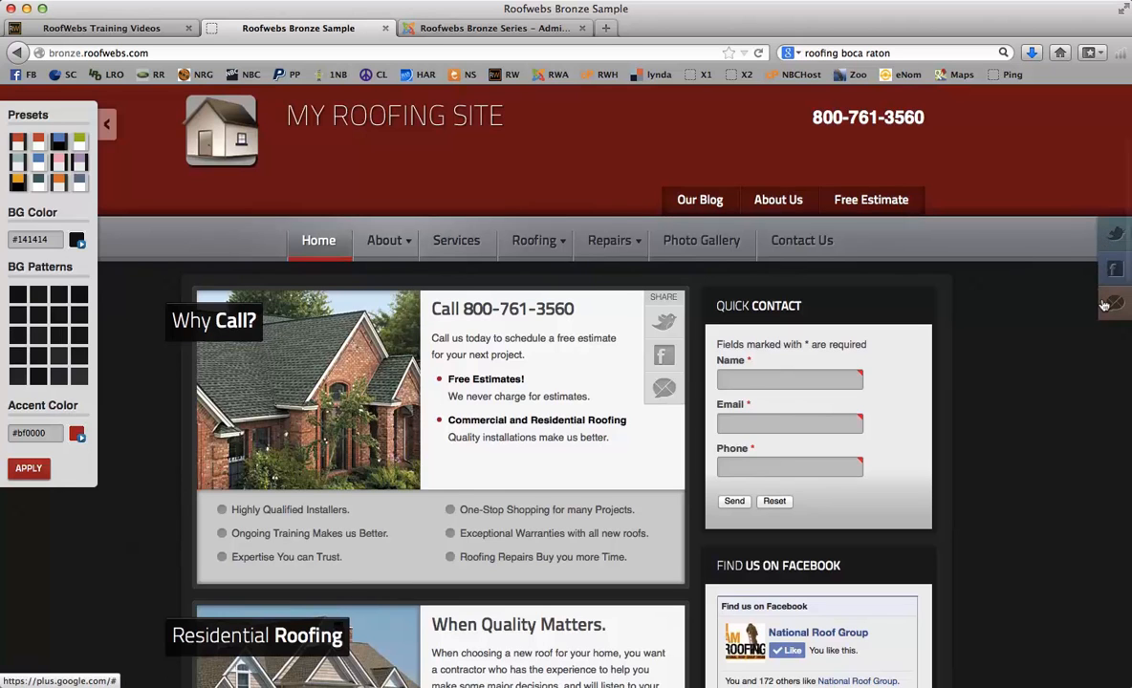
click(492, 28)
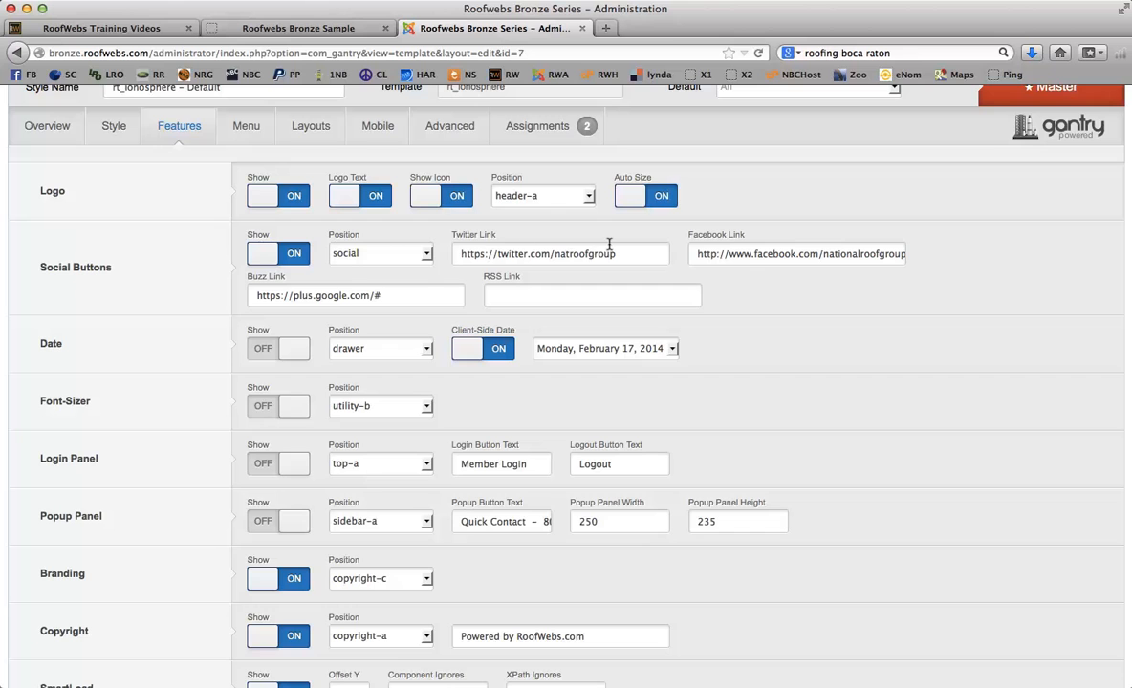
- Inspect the Twitter, Facebook and Buzz link addresses and scroll through the Features options
drag(616, 246, 447, 250)
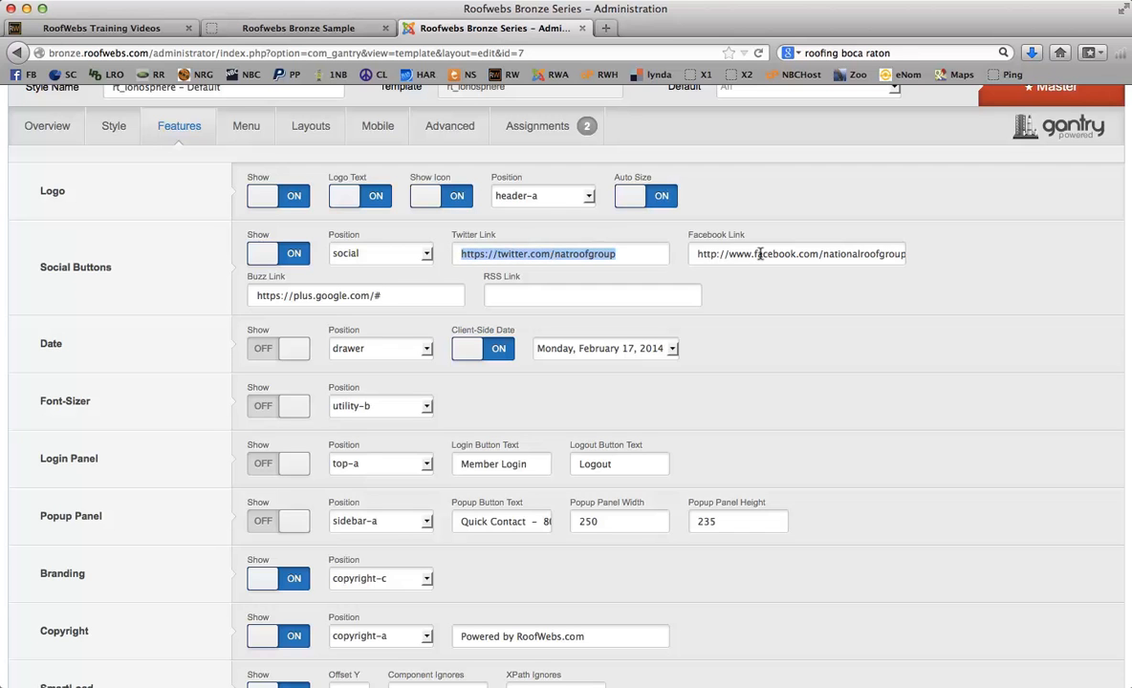
click(715, 246)
drag(691, 248, 939, 248)
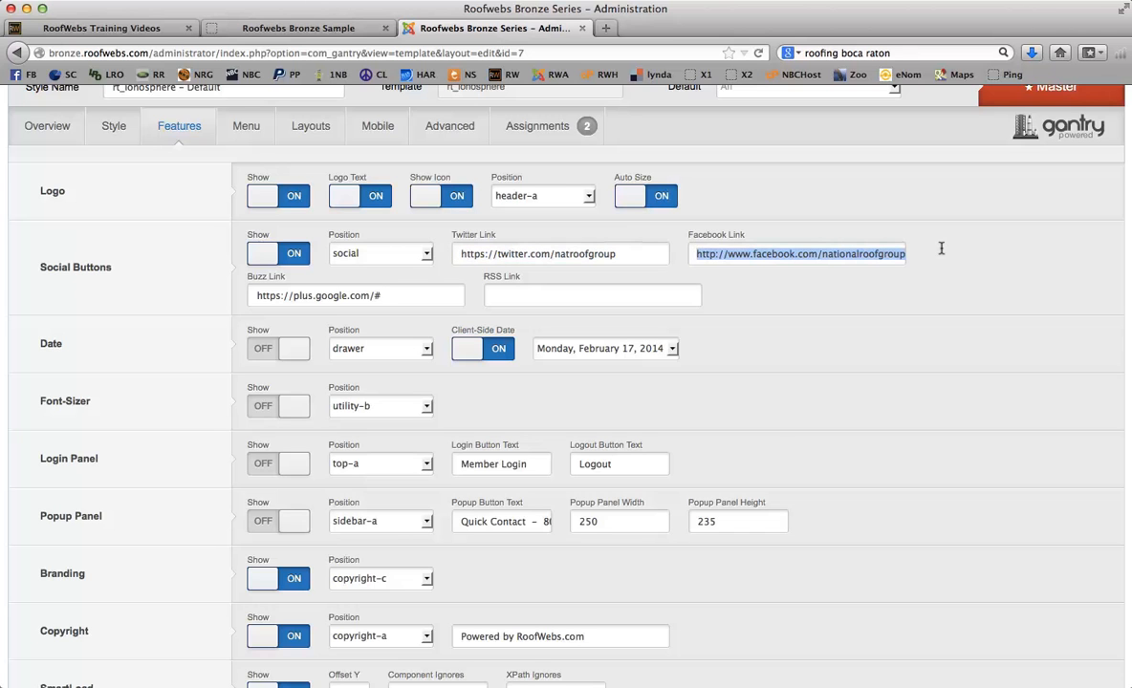
click(921, 287)
drag(387, 295, 247, 289)
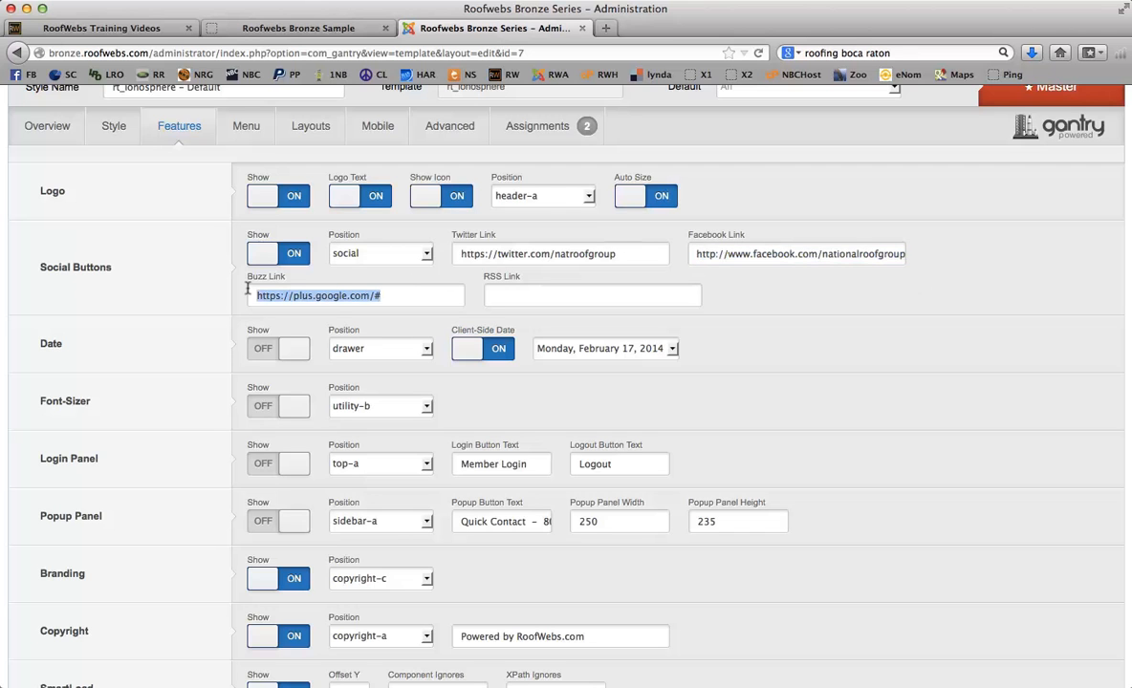
click(399, 295)
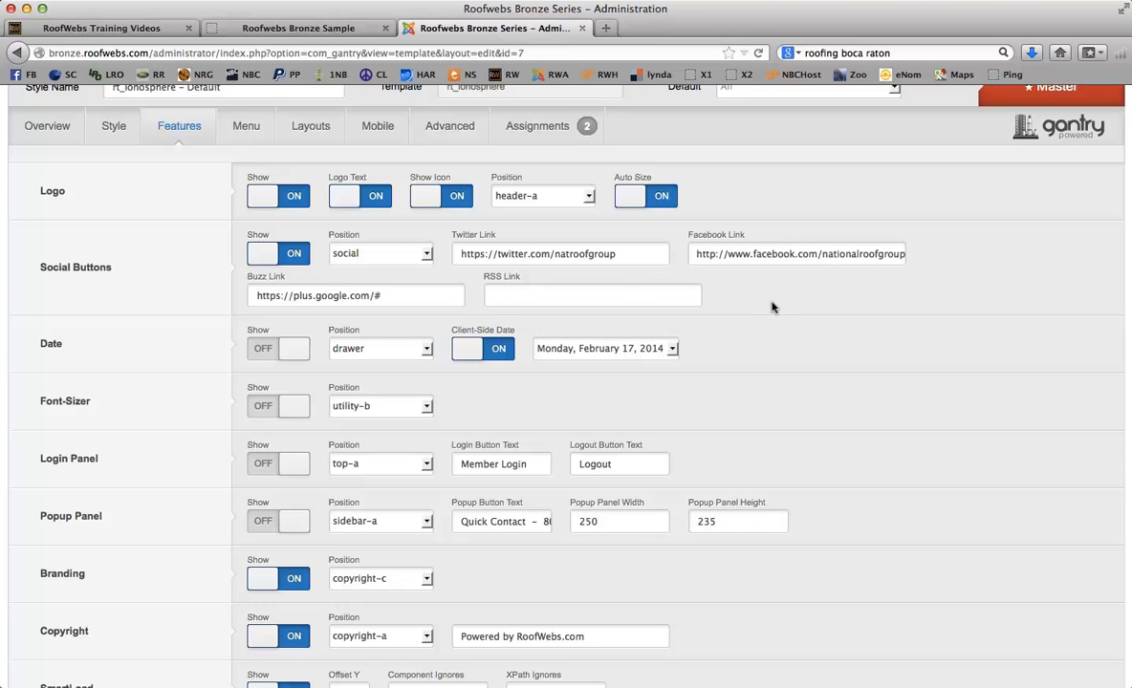
scroll(772, 307, down, 4)
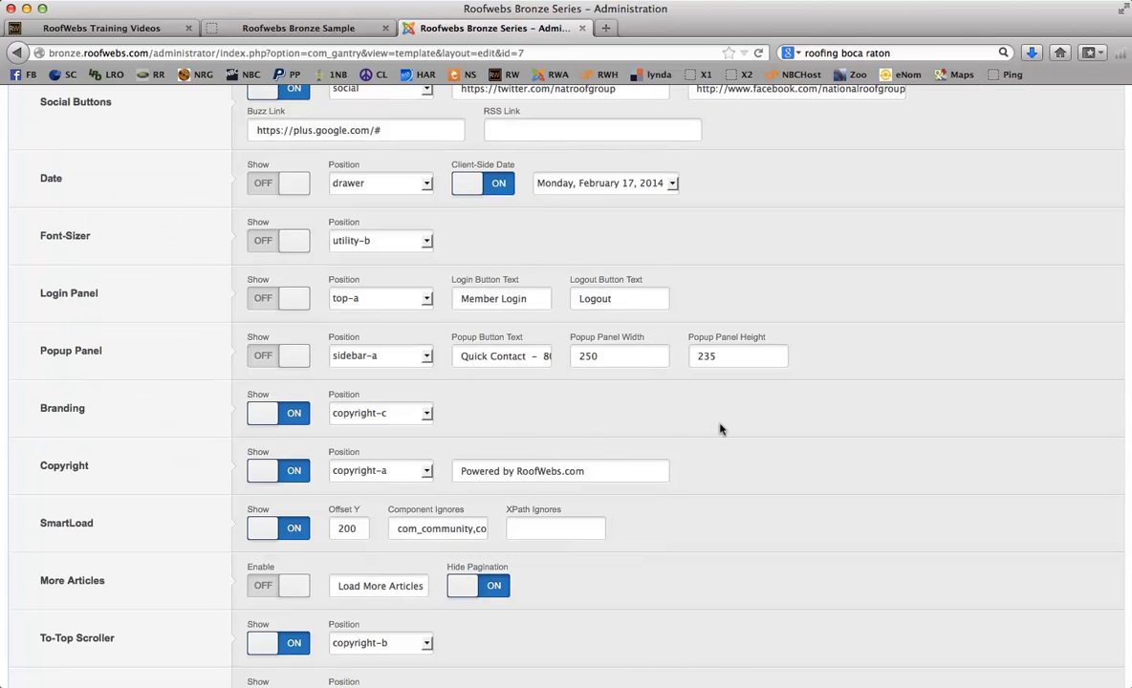
scroll(721, 429, down, 4)
scroll(720, 427, up, 6)
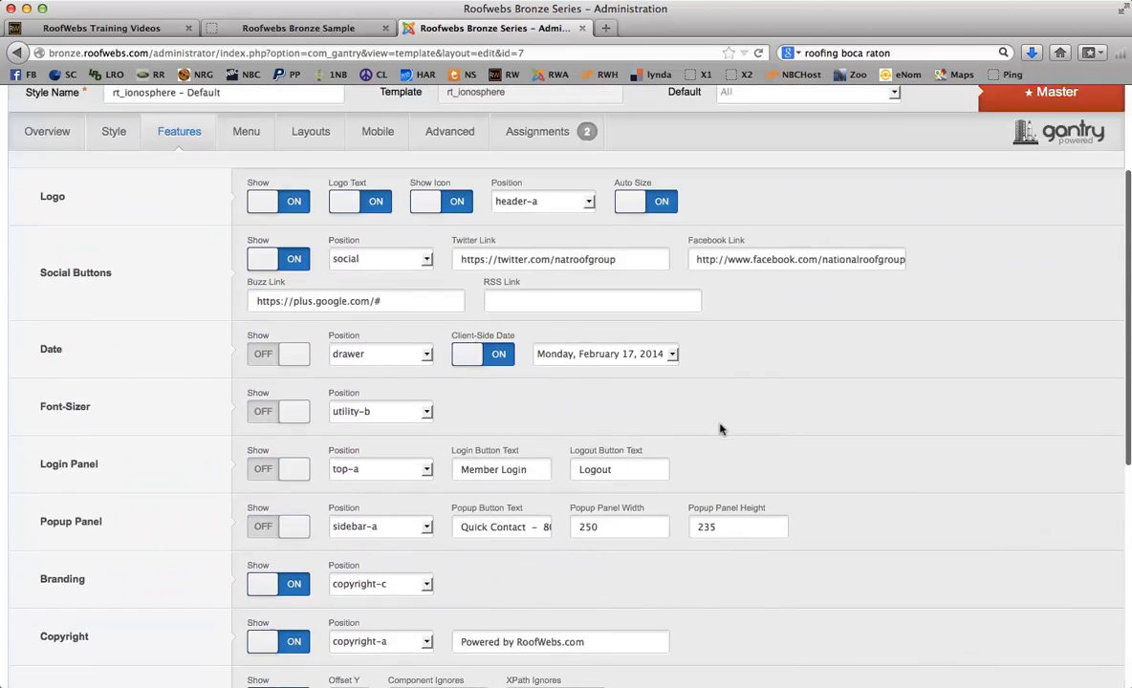
scroll(721, 420, up, 1)
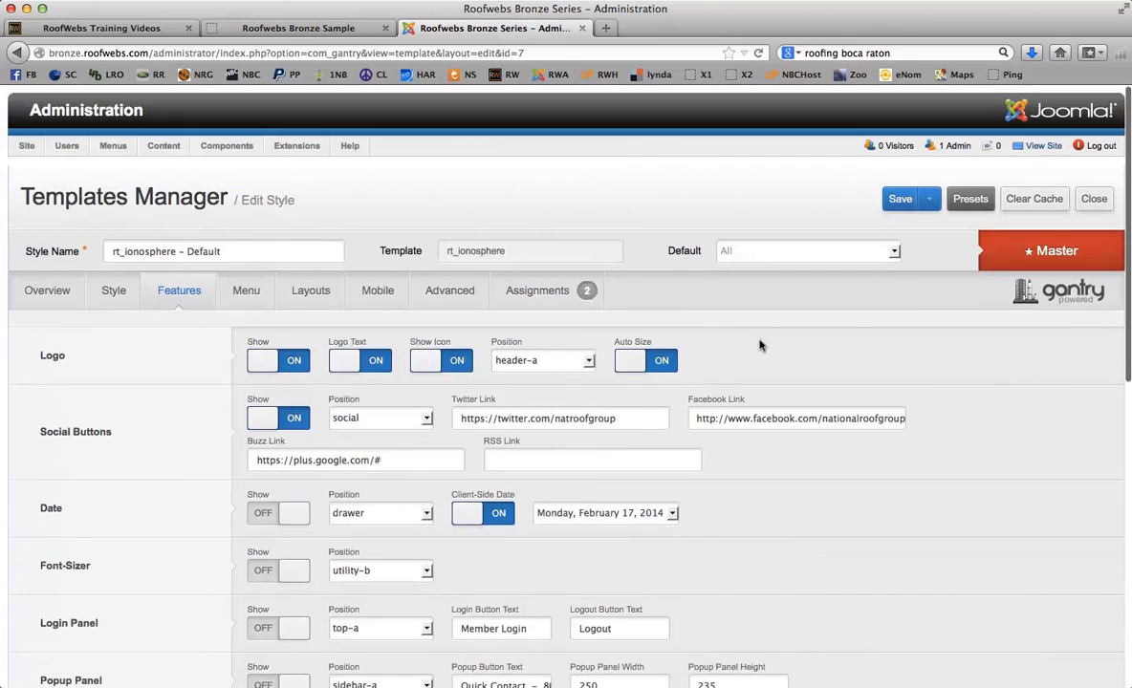
- Scroll through the template style's Menu settings
click(246, 289)
scroll(469, 395, down, 3)
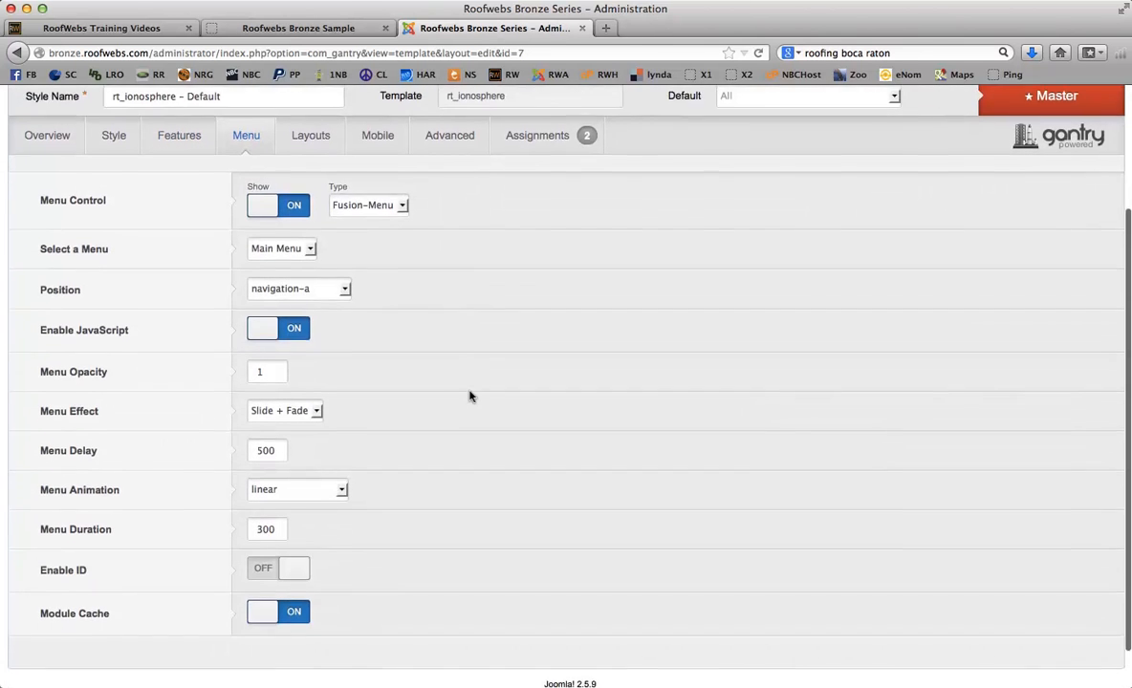
scroll(469, 396, up, 1)
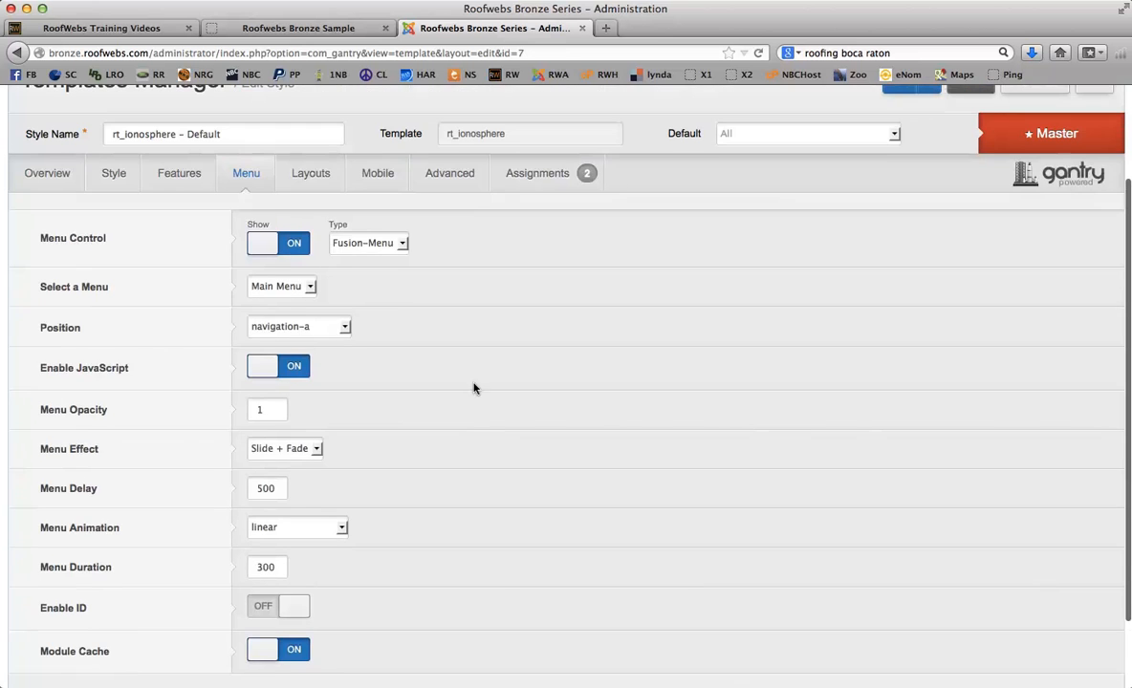
- Look at the Mobile settings and scroll through the Layouts position settings
click(308, 174)
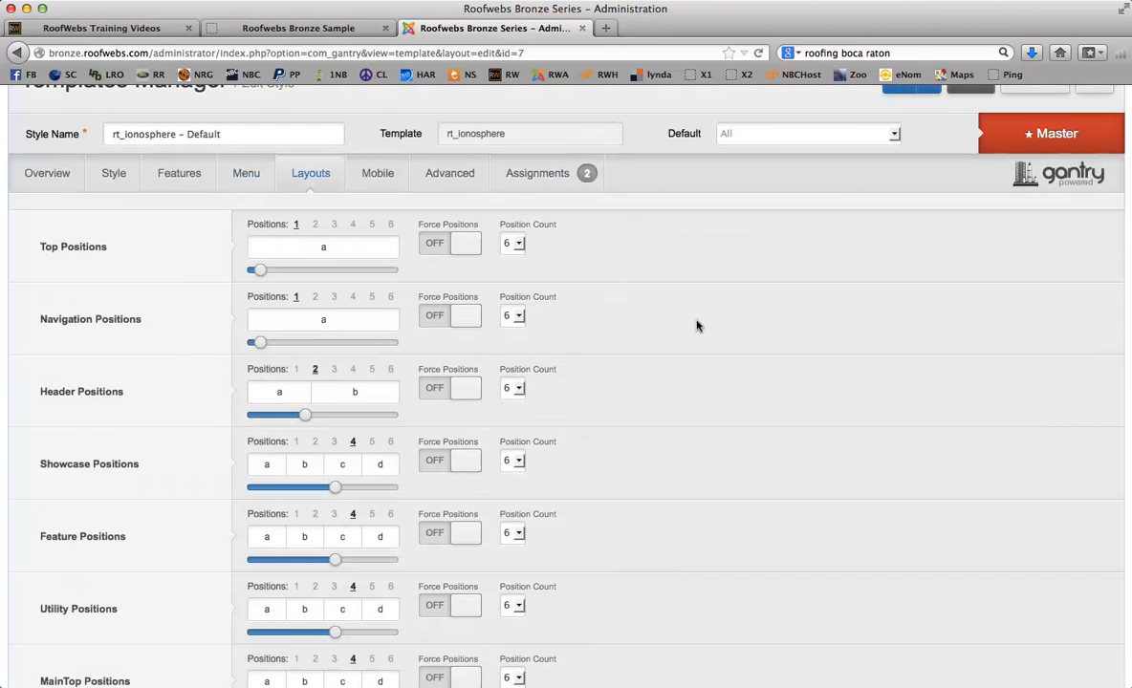
click(374, 173)
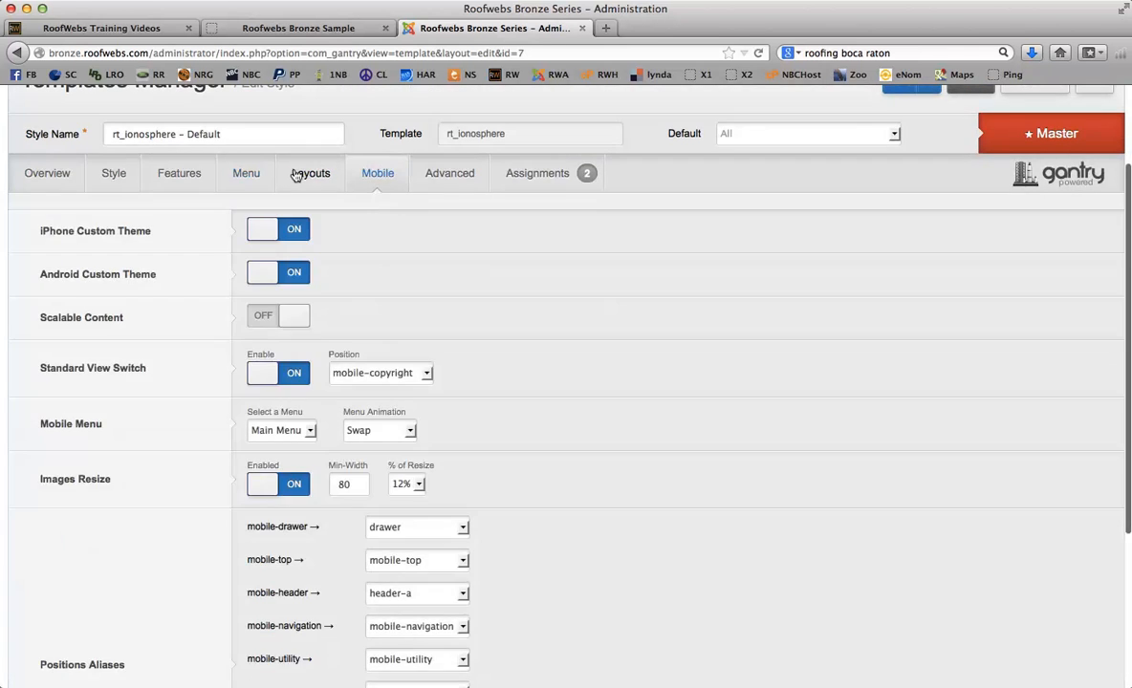
click(296, 174)
scroll(568, 323, down, 3)
scroll(568, 324, up, 3)
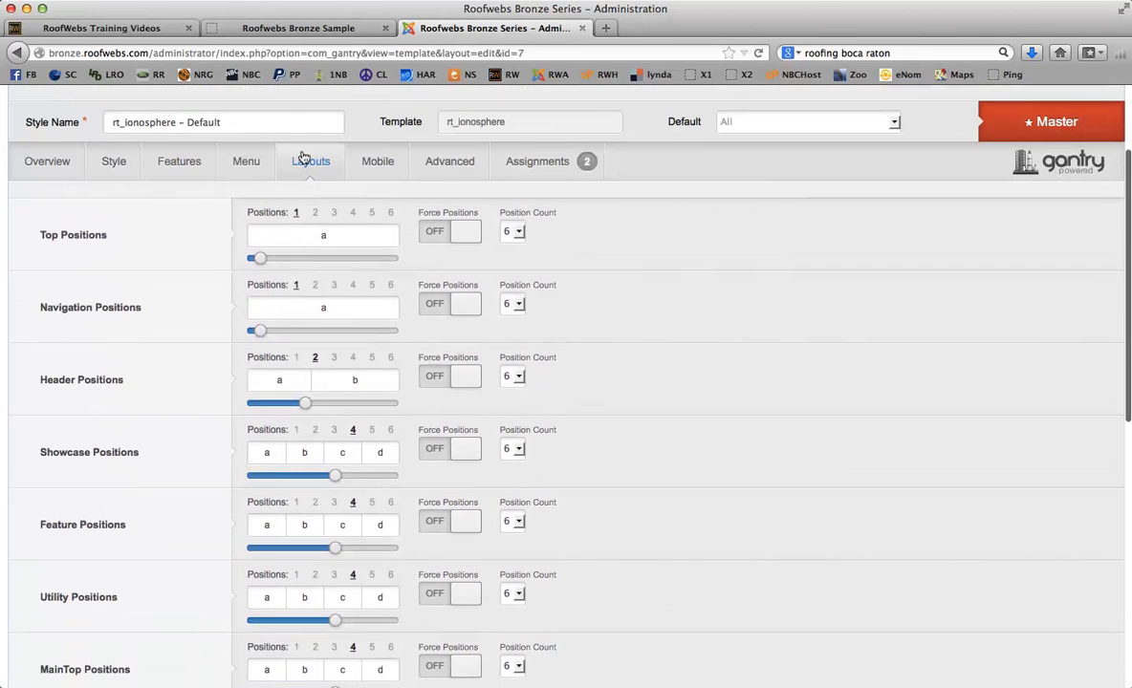
scroll(218, 239, down, 4)
scroll(221, 246, down, 3)
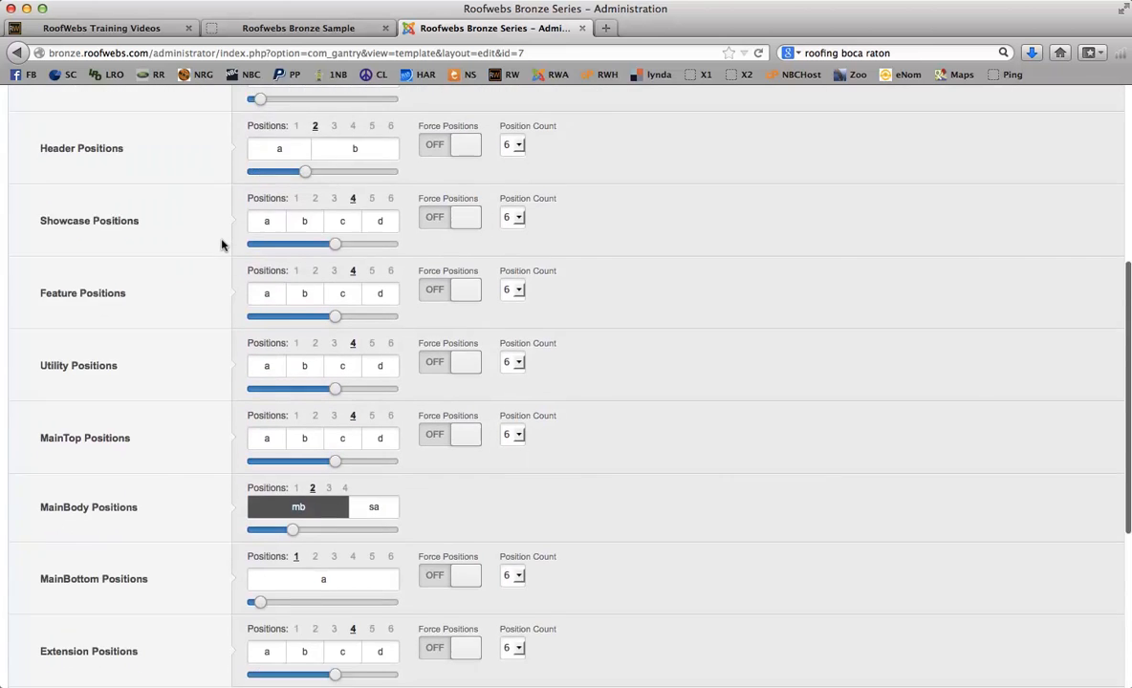
scroll(221, 246, down, 6)
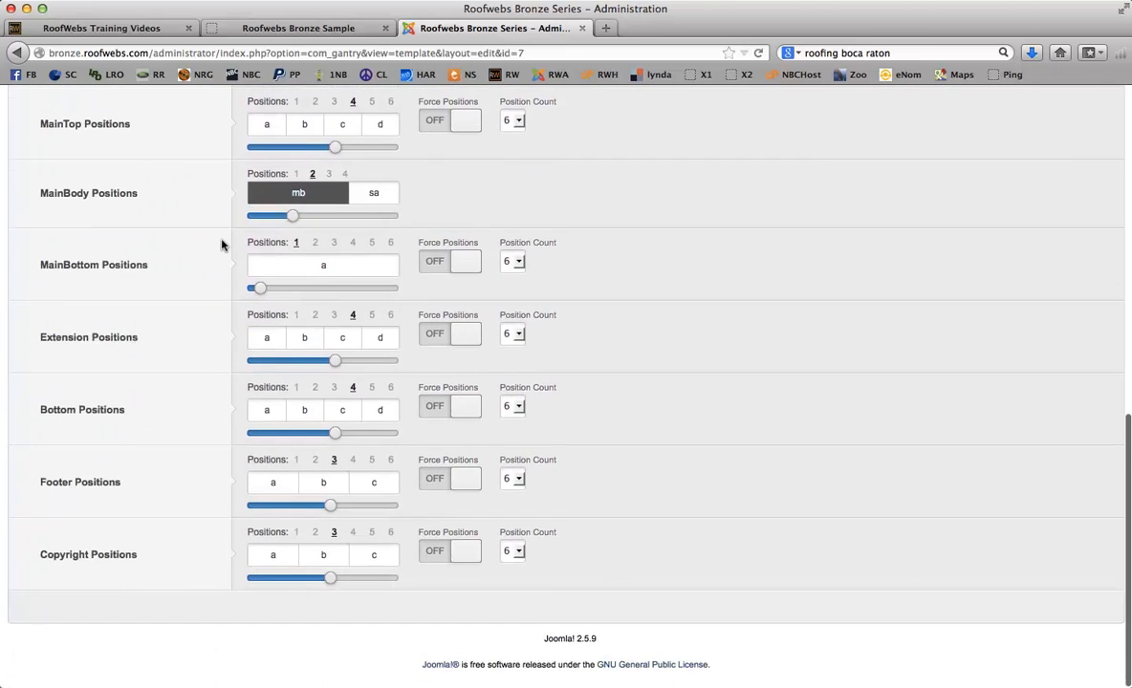
scroll(221, 245, up, 8)
scroll(221, 246, up, 5)
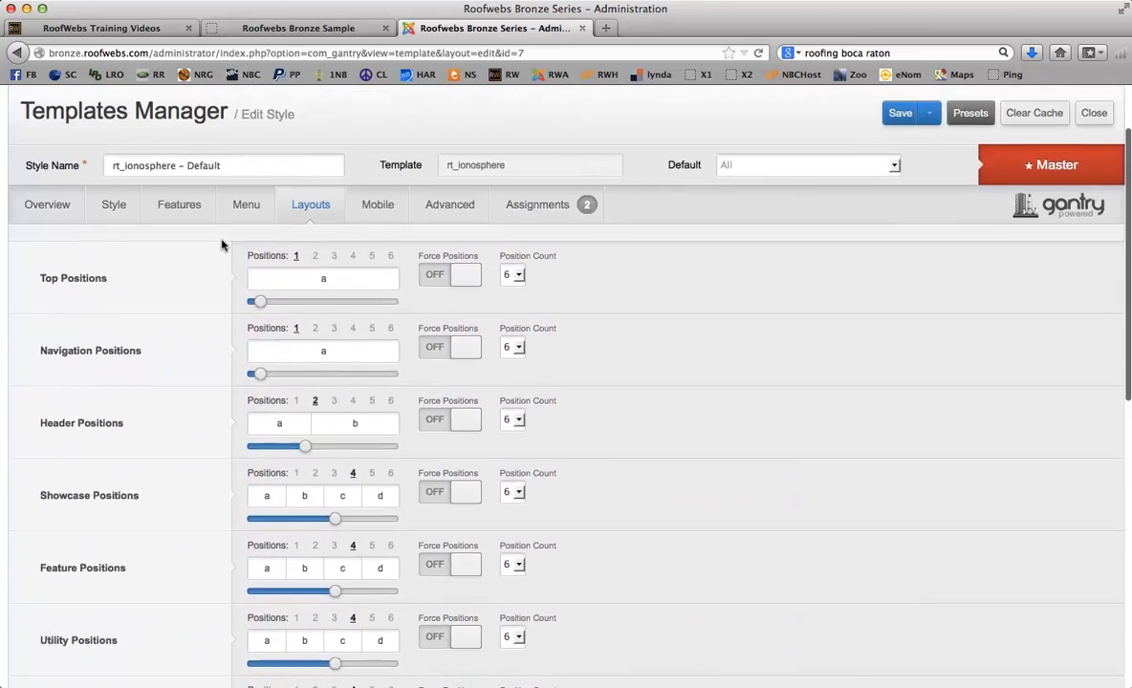
scroll(221, 246, up, 1)
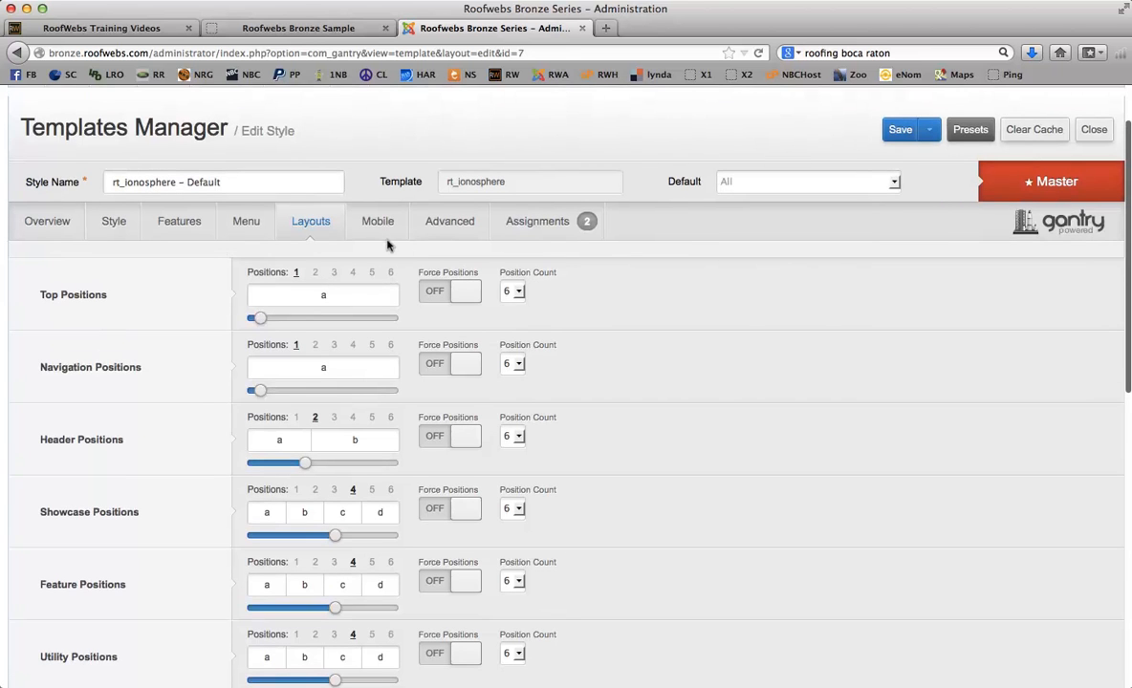
- Scroll through the Advanced settings, showing Gantry Cache off and timeout 900
click(438, 221)
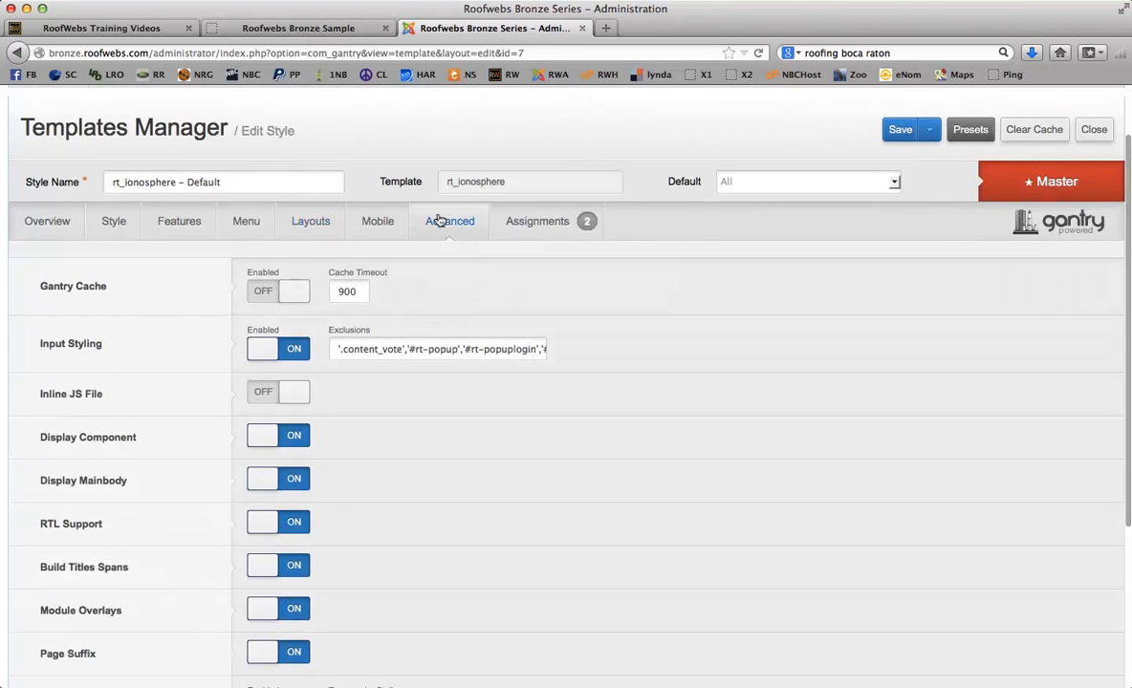
scroll(579, 330, down, 2)
scroll(579, 330, down, 3)
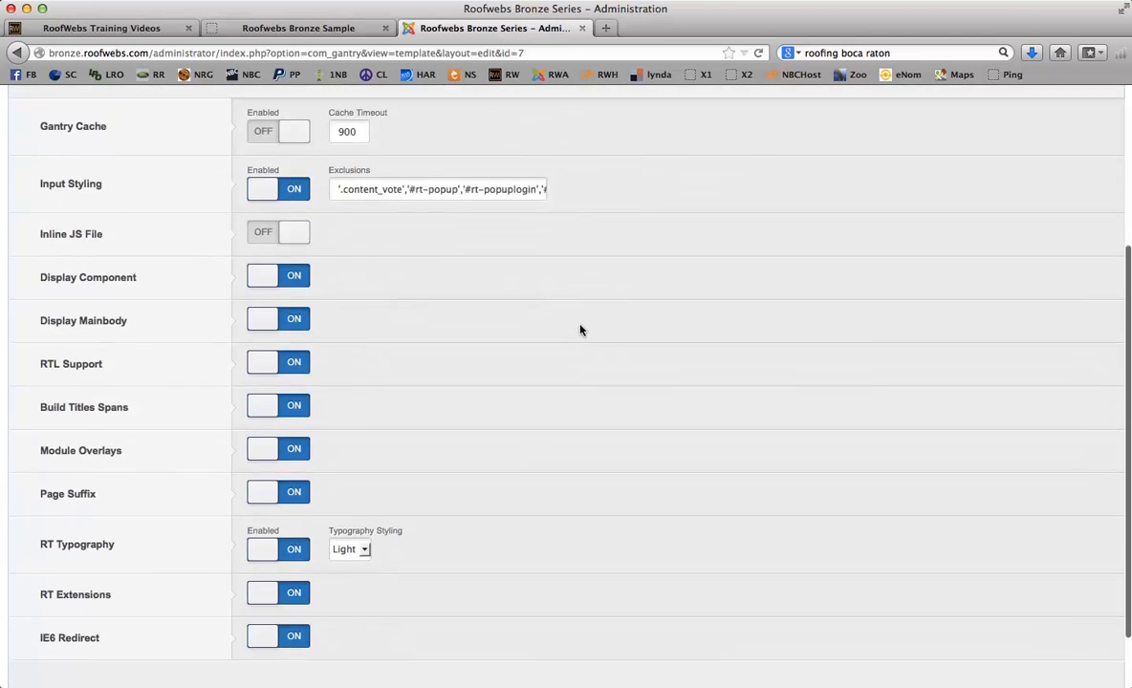
scroll(580, 330, up, 2)
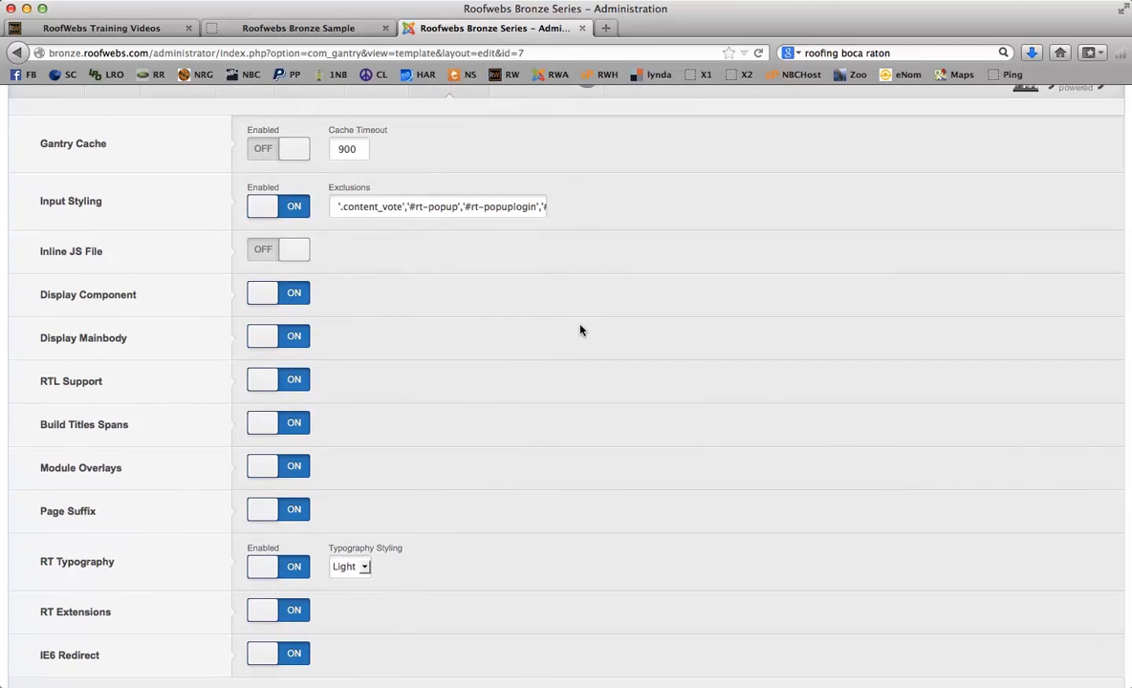
scroll(579, 330, up, 5)
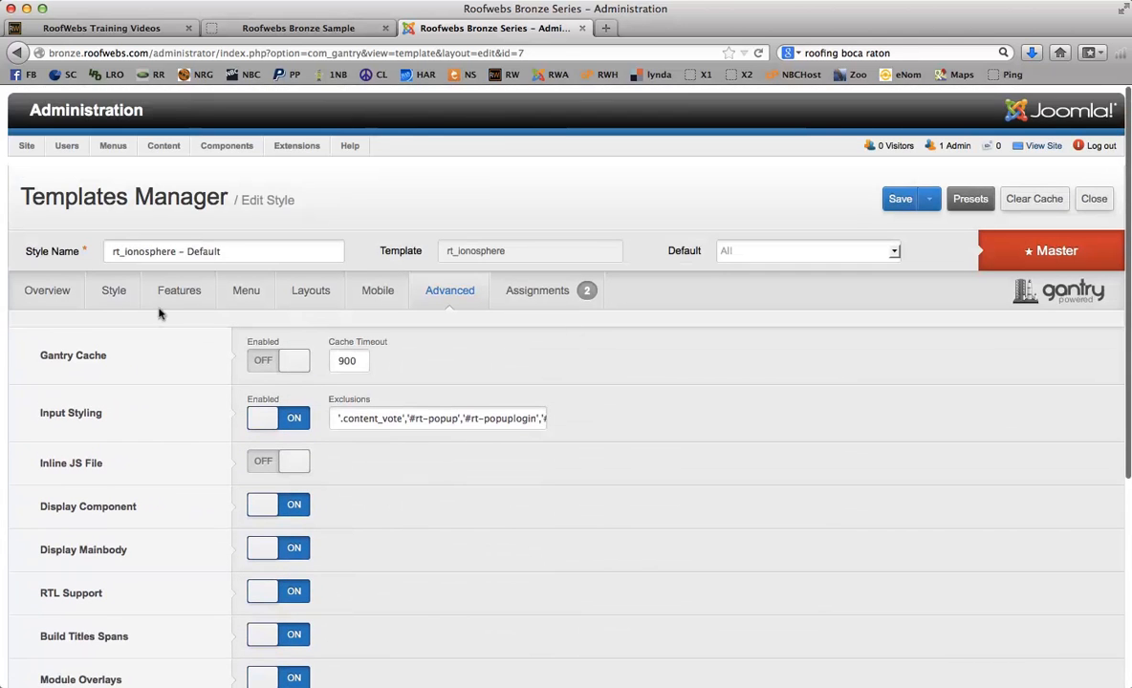
- Check the #bf0000 accent in the Style settings and on the Roofwebs Bronze Sample front end
click(97, 294)
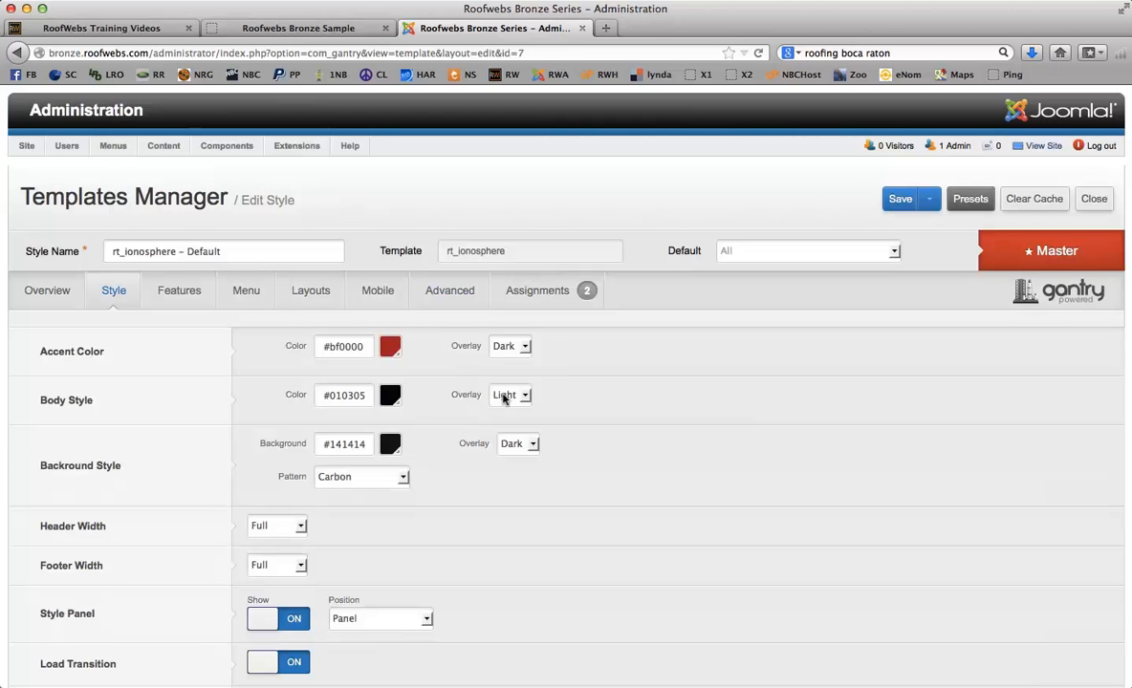
scroll(612, 473, down, 5)
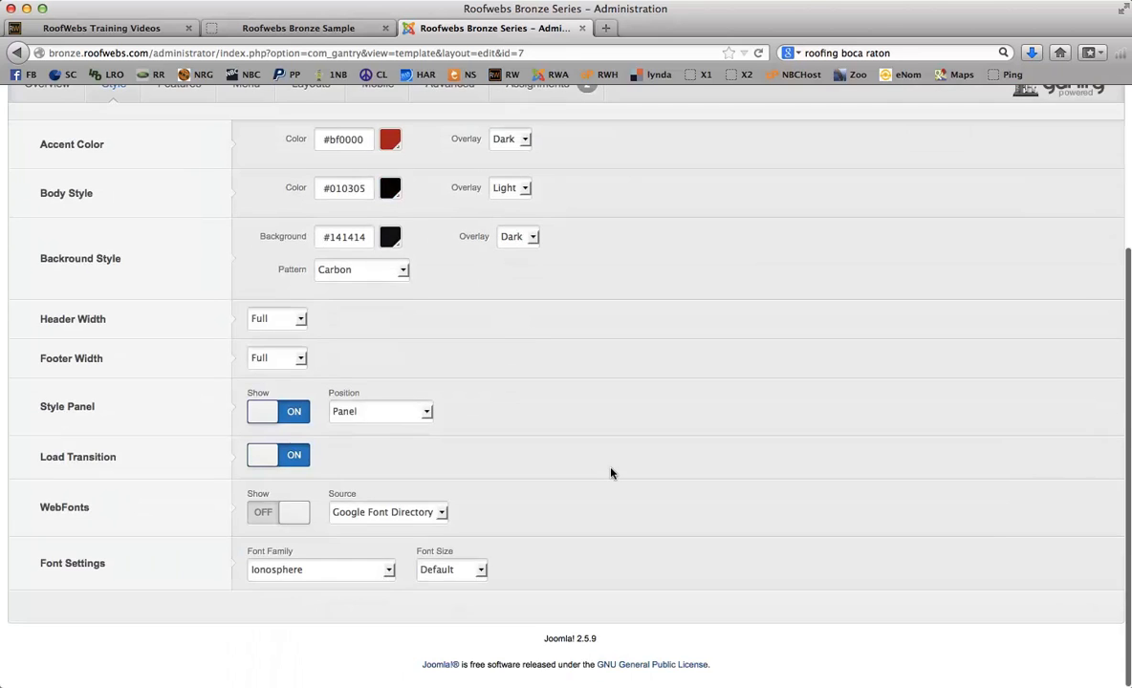
scroll(612, 473, up, 5)
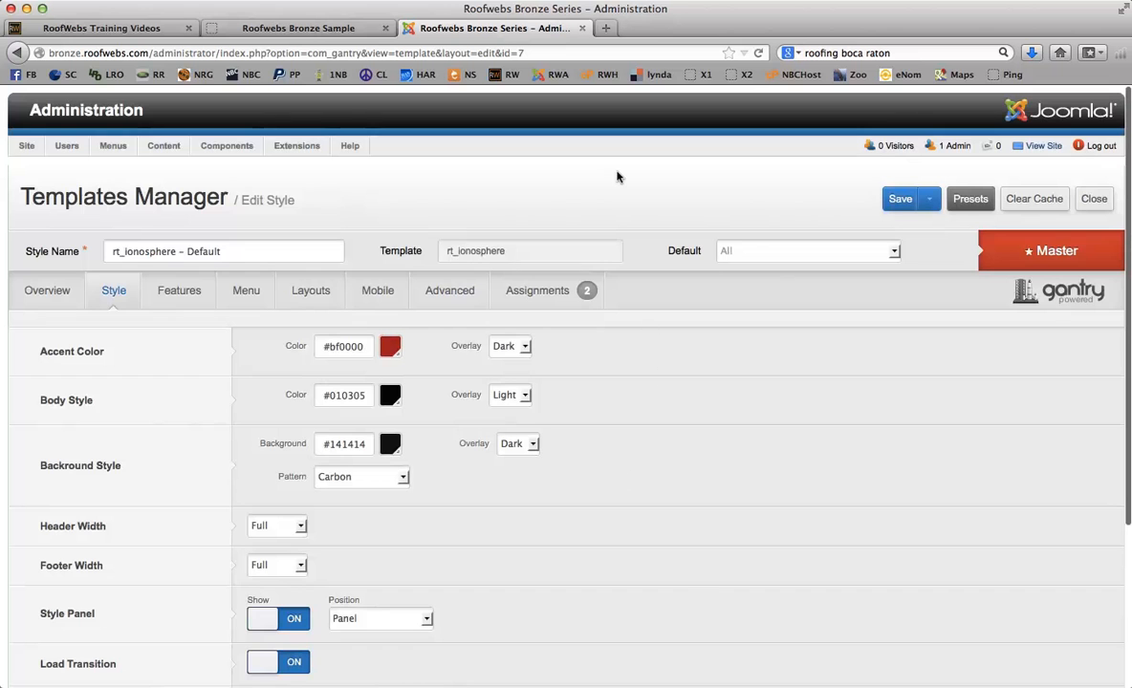
click(306, 28)
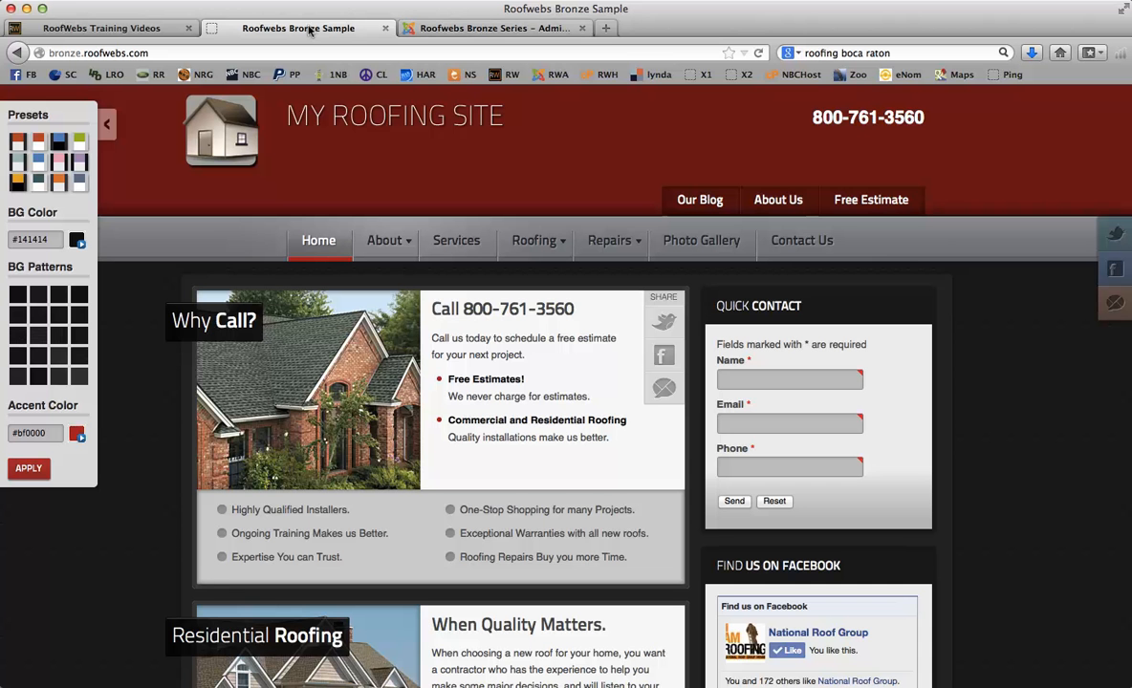
click(470, 27)
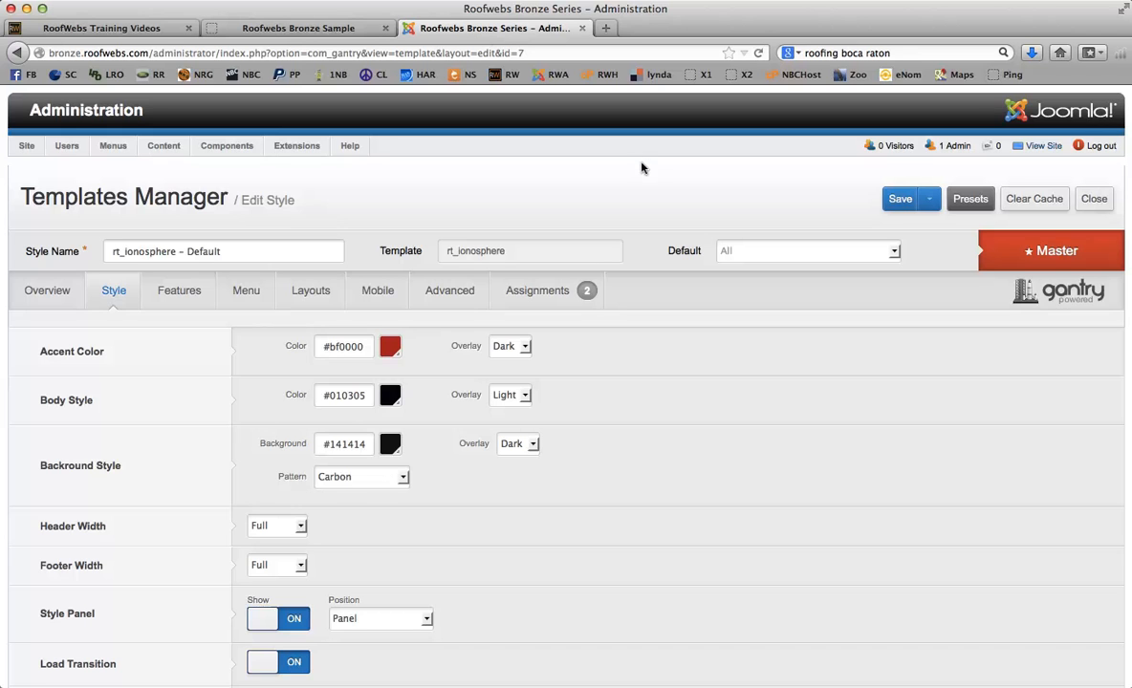